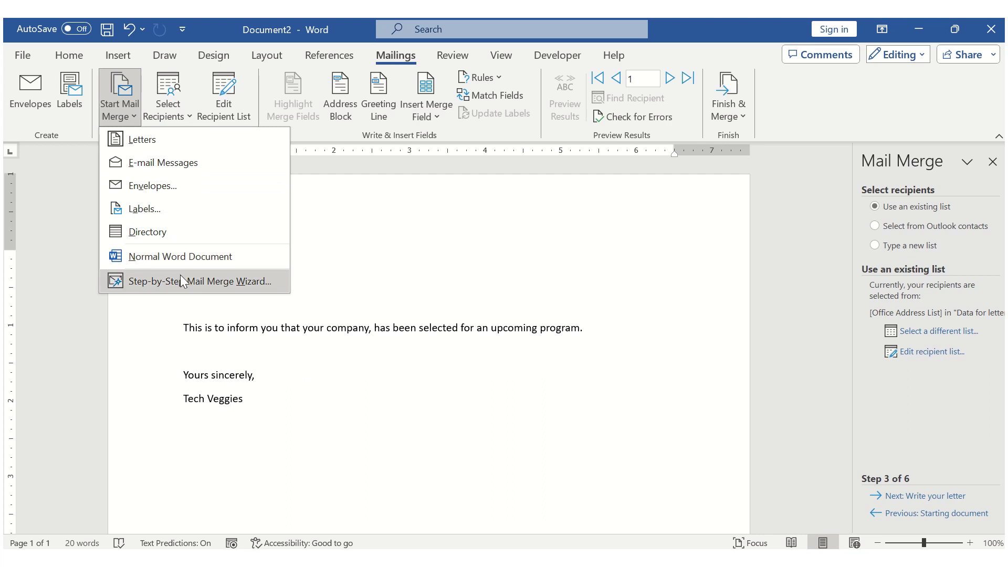
# Open the step-by-step mail merge wizard, return to its first stage, and continue with Letters using the current document
pyautogui.click(216, 282)
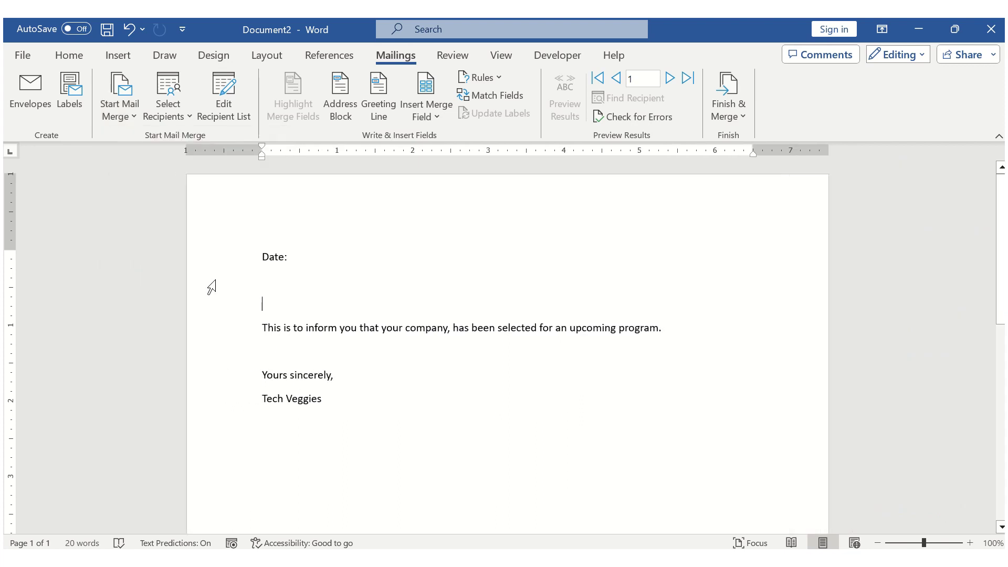
pyautogui.click(119, 107)
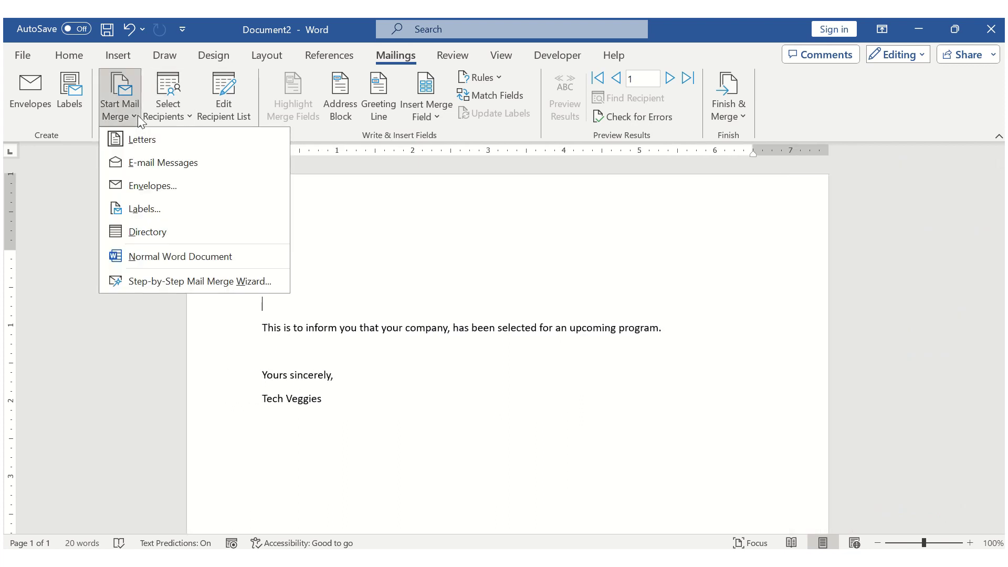
pyautogui.click(189, 281)
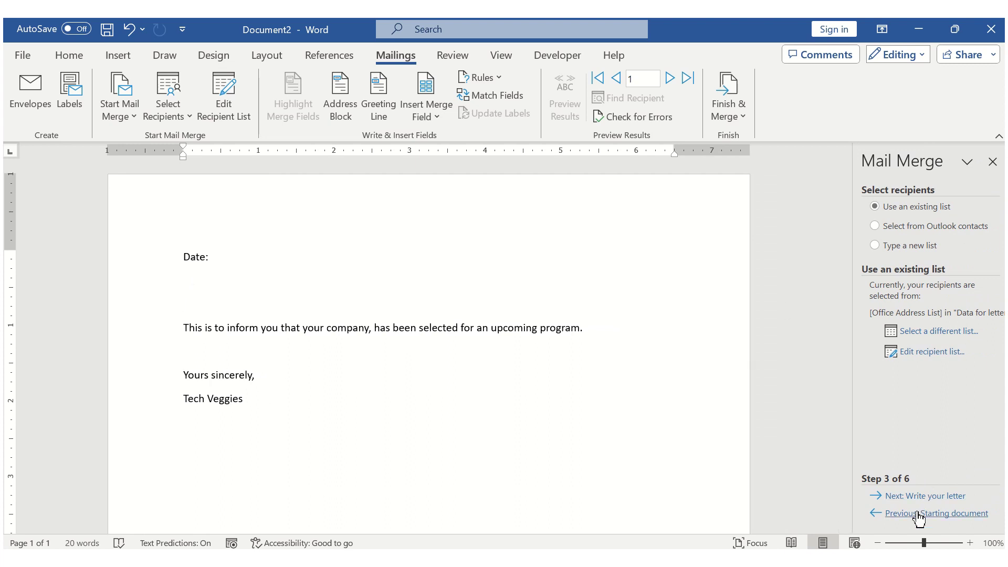
pyautogui.click(878, 513)
pyautogui.click(875, 514)
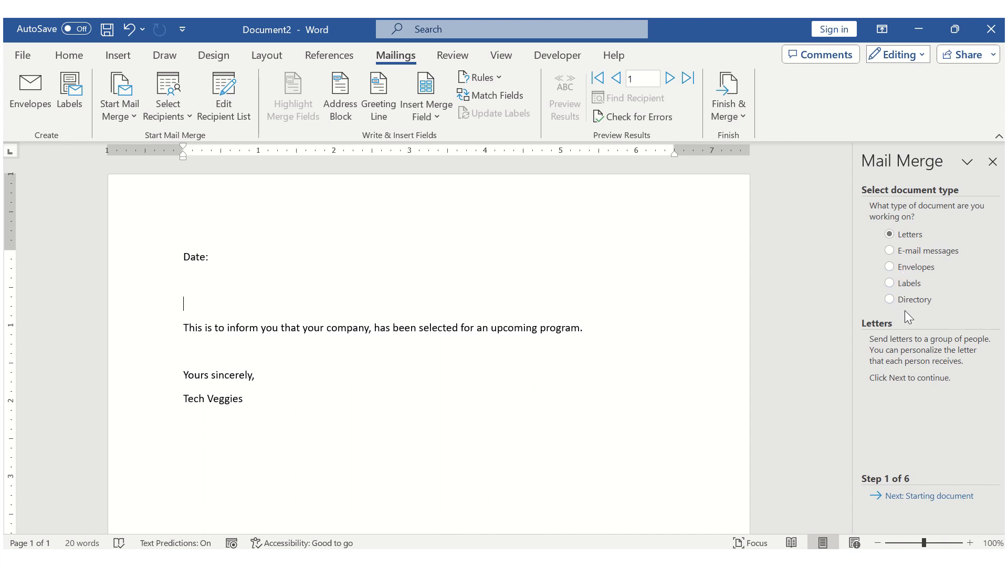
pyautogui.click(933, 497)
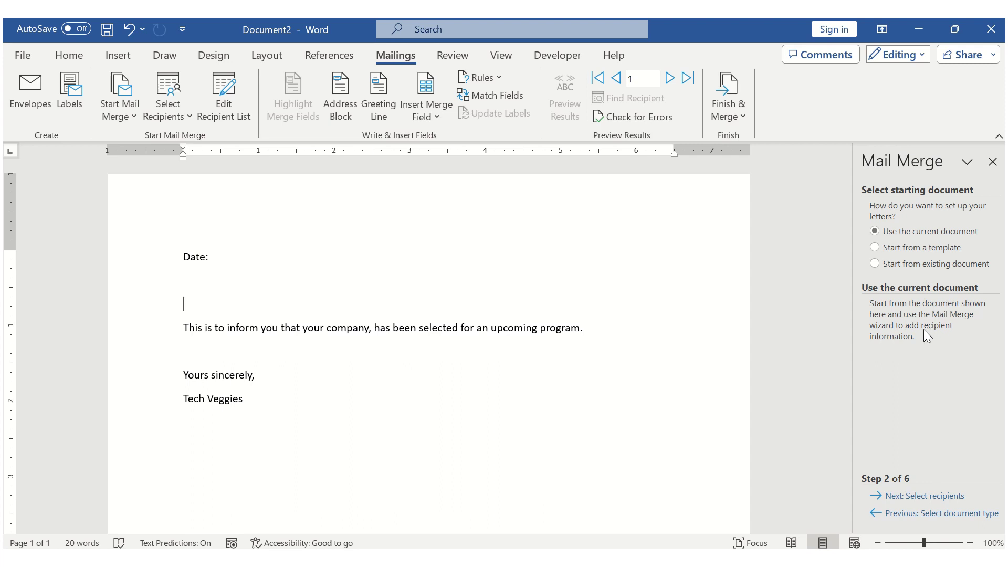
pyautogui.click(945, 501)
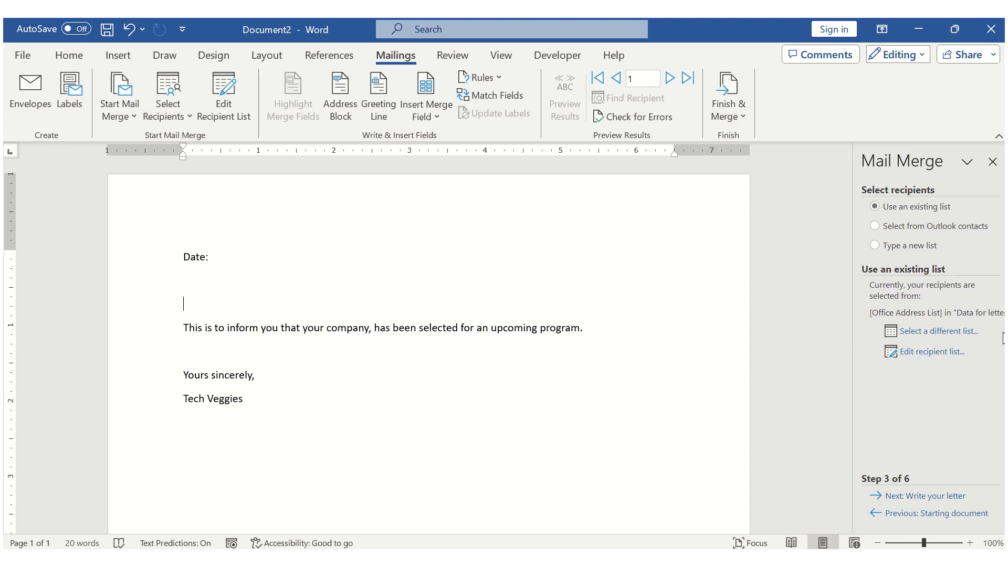
# Create a new typed recipient list and enter the first recipient's title Mr, first name, last name and company Cars R Us
pyautogui.click(912, 248)
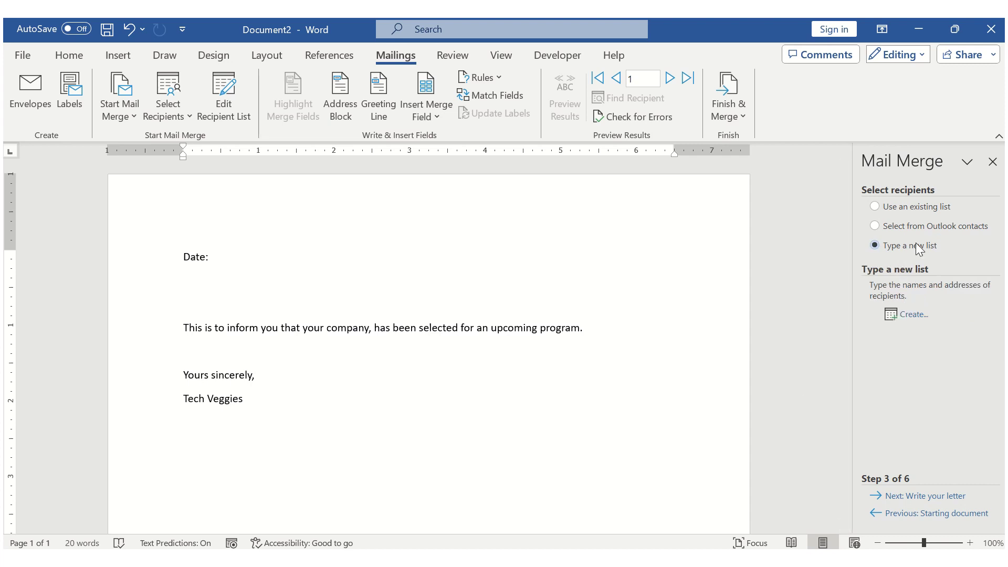
pyautogui.click(910, 315)
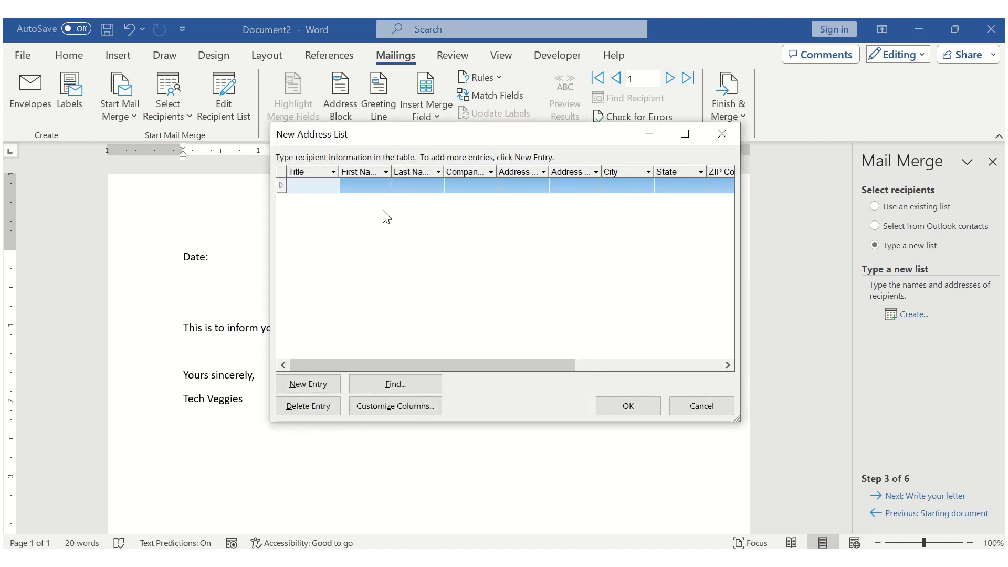
pyautogui.write('Mr')
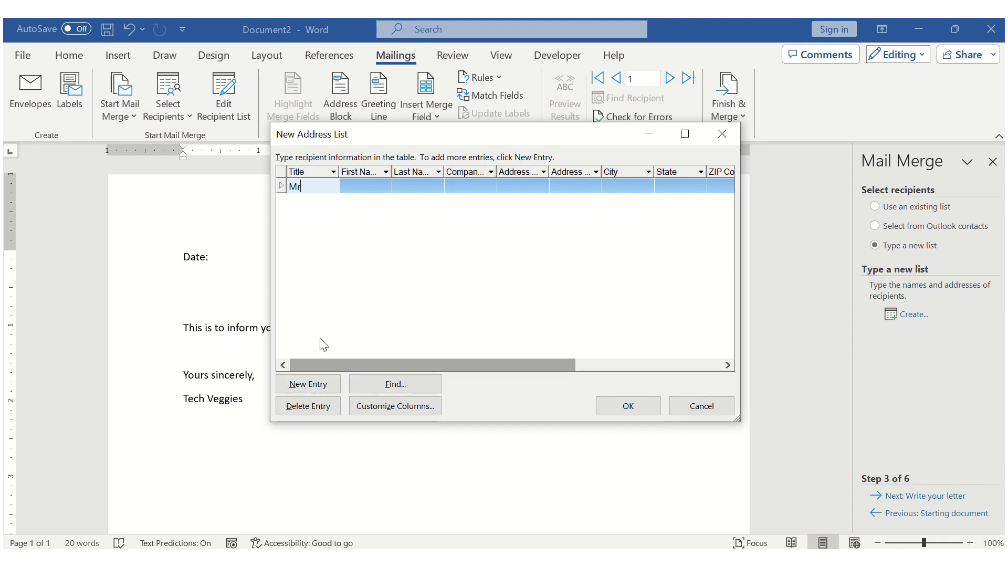
pyautogui.click(369, 186)
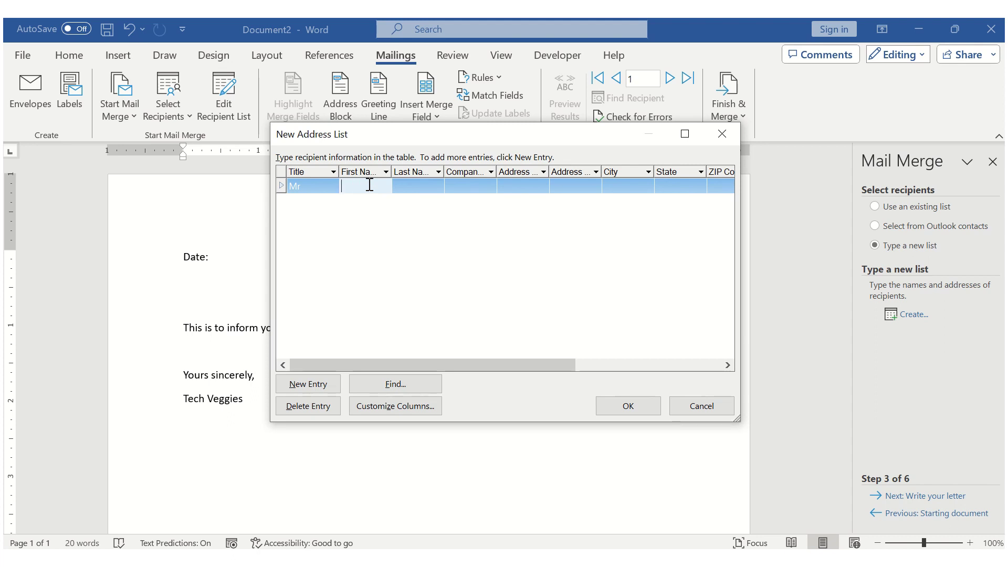
pyautogui.write('John')
pyautogui.click(414, 188)
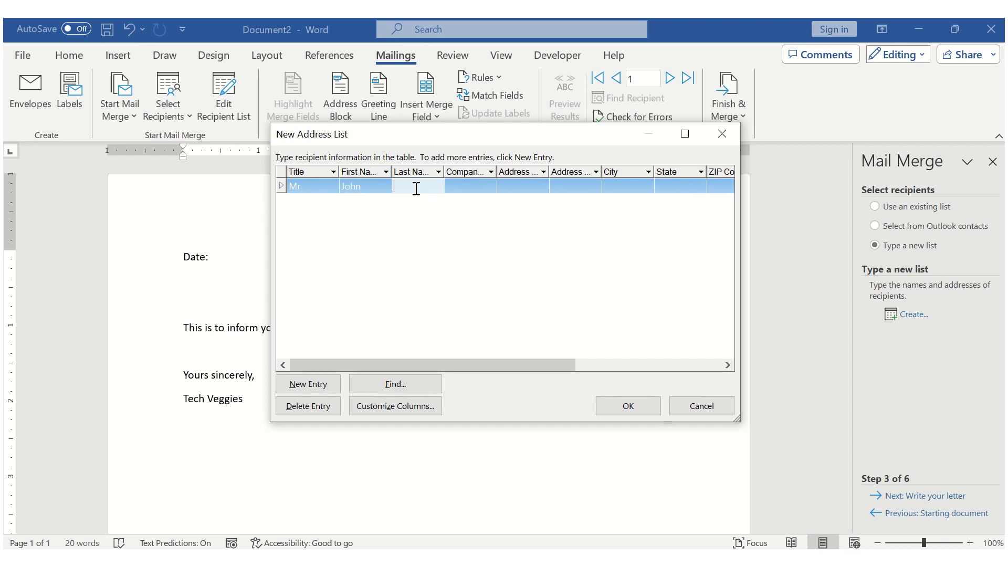
pyautogui.write('Doe')
pyautogui.click(469, 187)
pyautogui.write('Cars ')
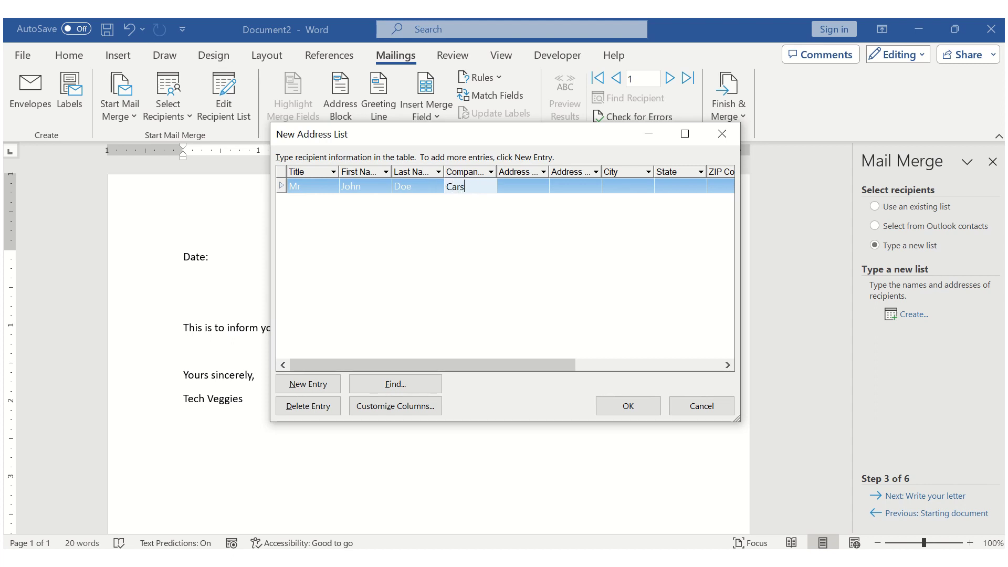
pyautogui.write('R Us')
# Add a second recipient entry with title Mrs, the first and last name, and company Hairstyle Ltd
pyautogui.click(319, 387)
pyautogui.write('M')
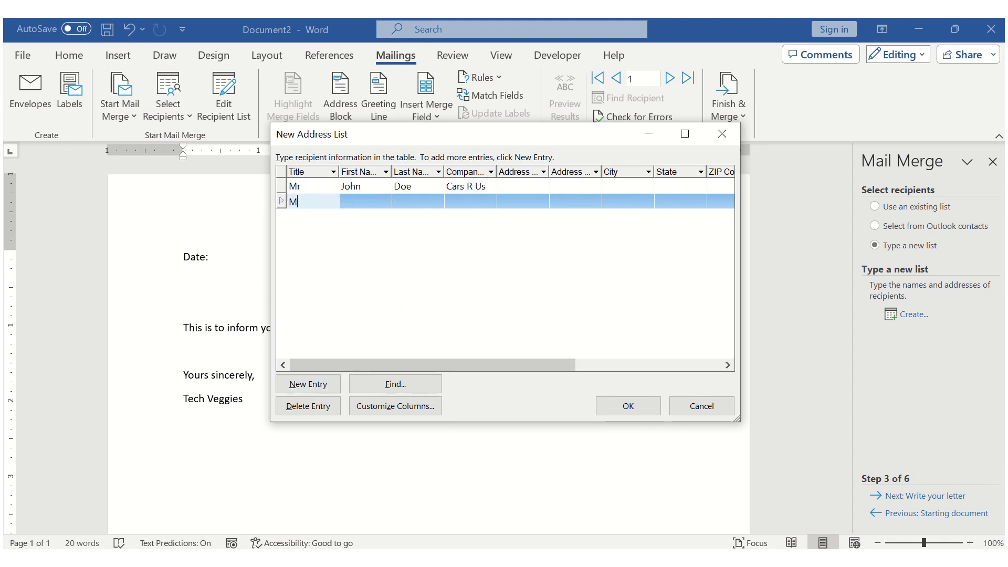
pyautogui.write('rs')
pyautogui.click(375, 203)
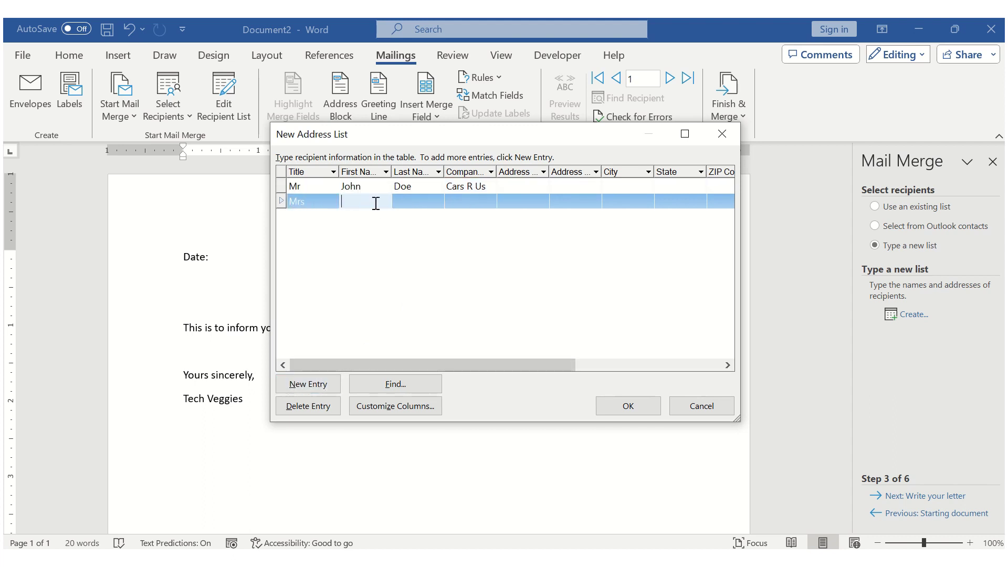
pyautogui.write('Mary')
pyautogui.click(412, 206)
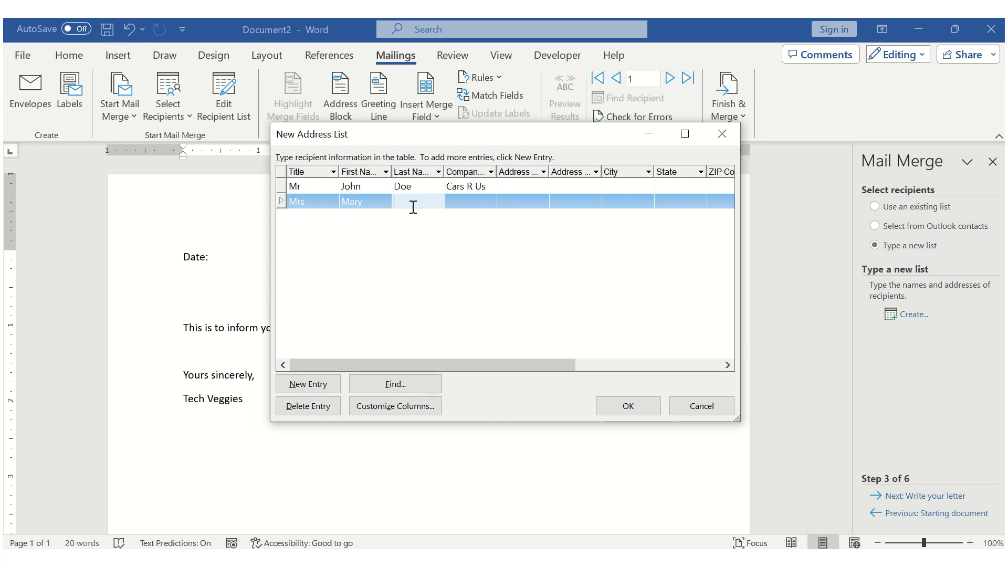
pyautogui.write('Jane')
pyautogui.click(457, 201)
pyautogui.write('H')
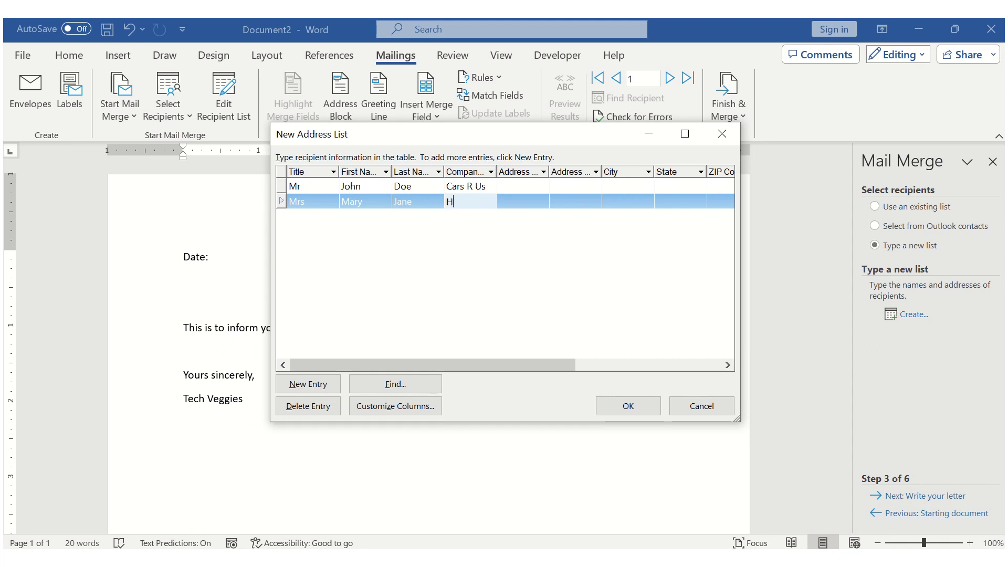
pyautogui.write('airstyle Ltd')
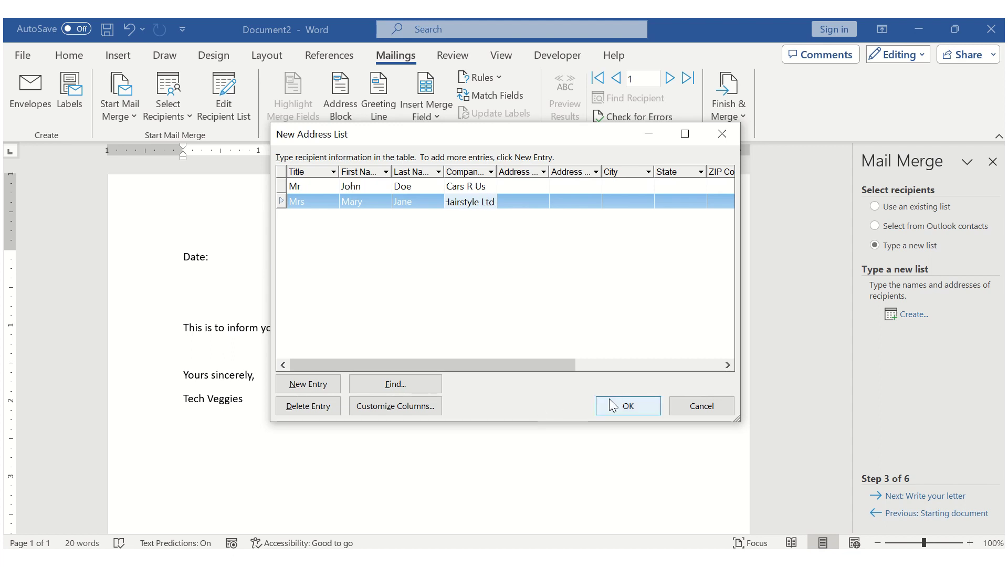
# Save the address list as "Data for letters" and accept both recipients for the merge
pyautogui.click(637, 411)
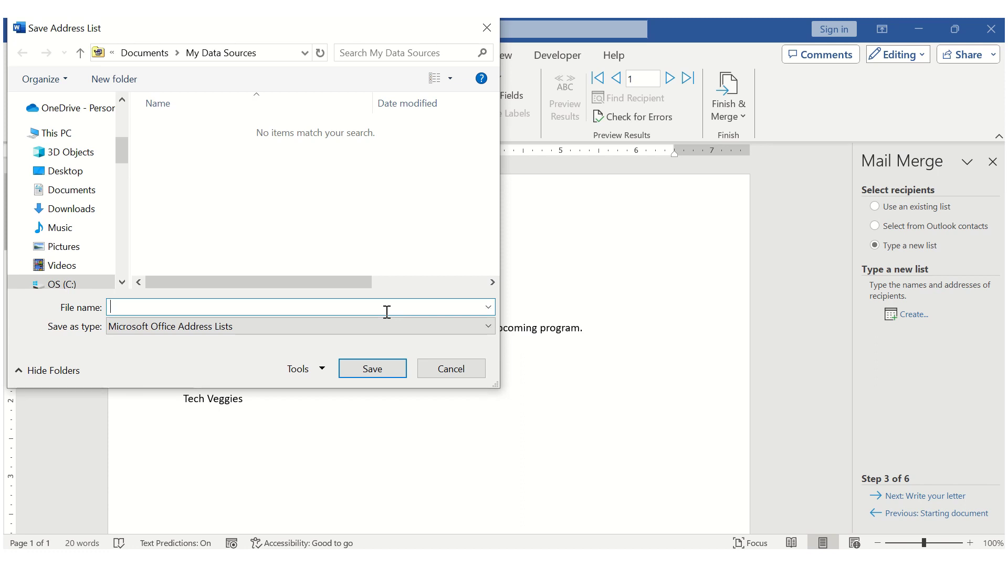
pyautogui.write('Data for letters')
pyautogui.click(153, 52)
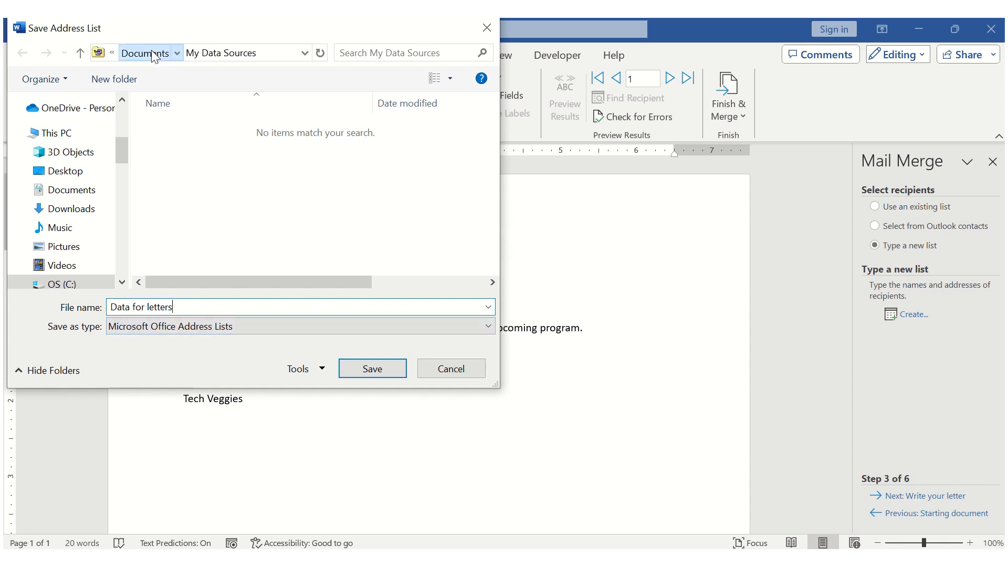
pyautogui.click(358, 373)
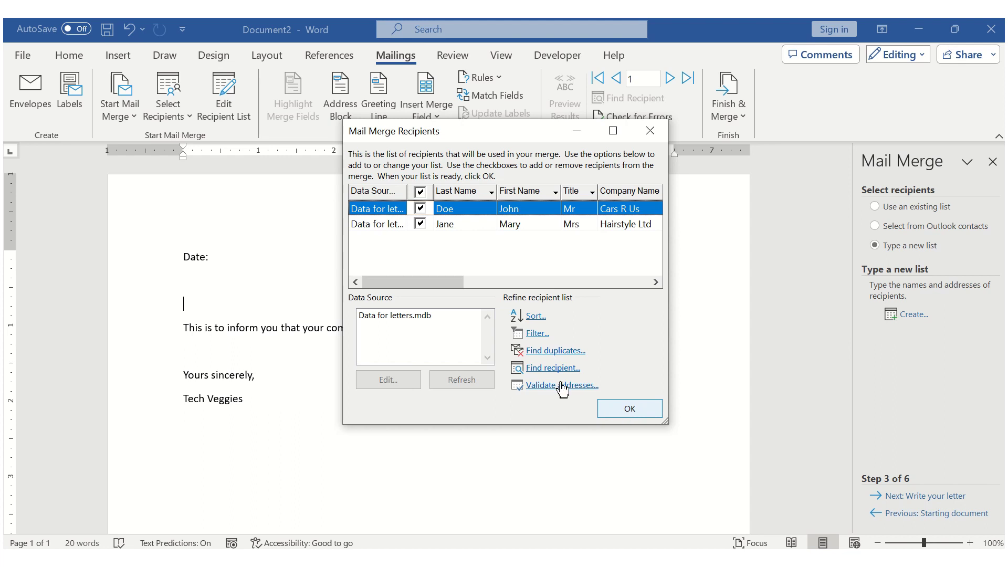
pyautogui.click(641, 409)
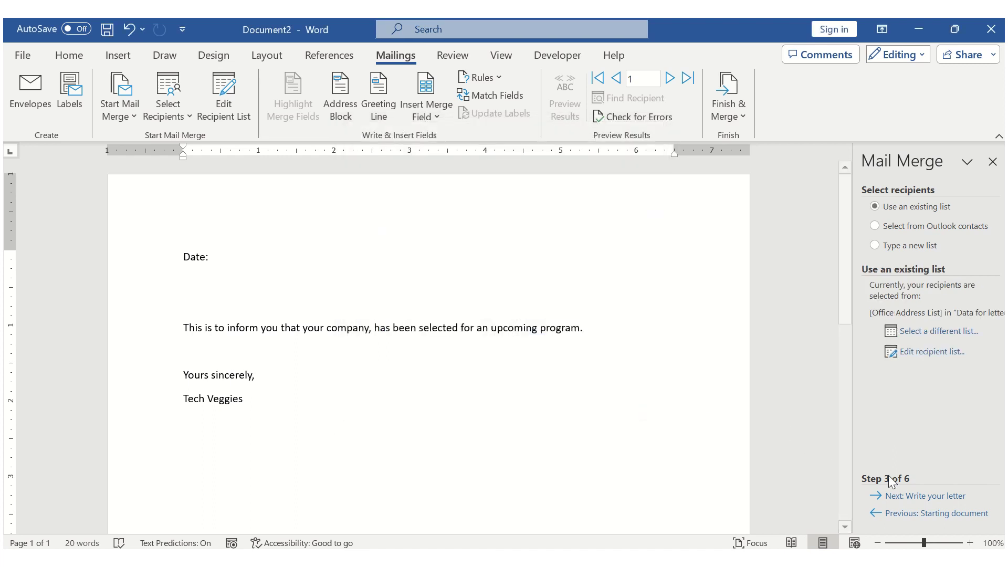
# Proceed to writing the letter and add the greeting "Dear" with space-separated Title and Last_Name merge fields above the body text
pyautogui.click(925, 494)
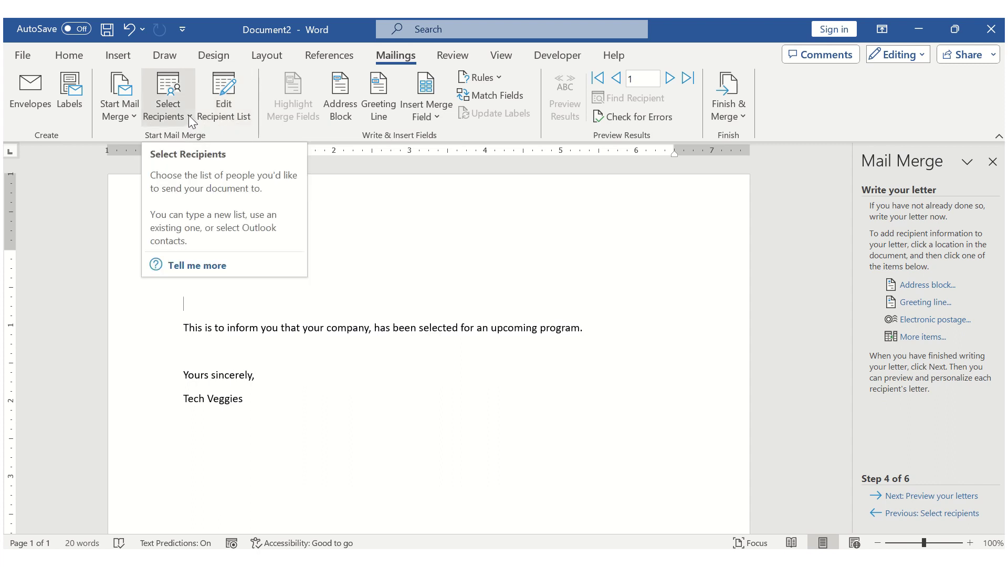
pyautogui.click(437, 116)
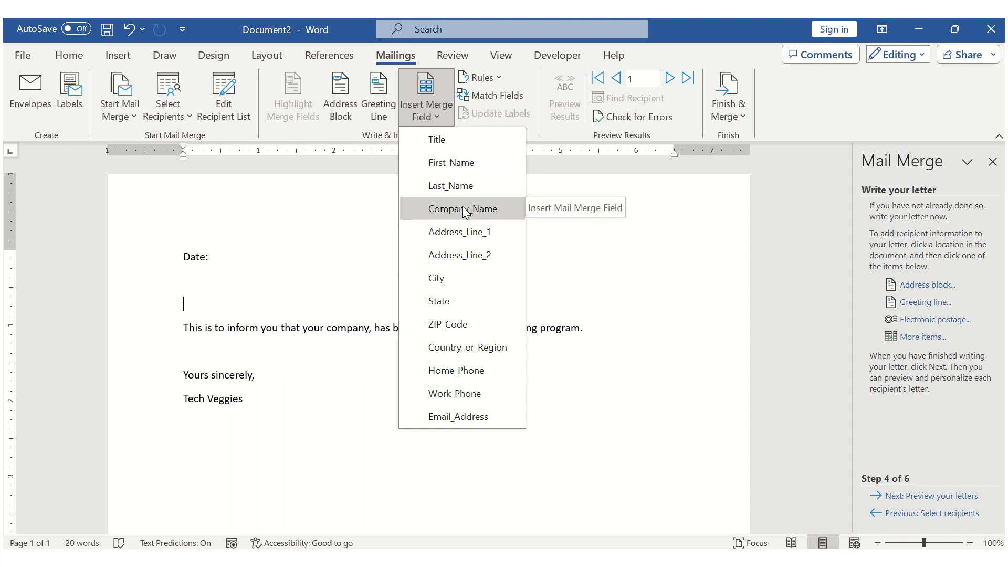
pyautogui.click(197, 282)
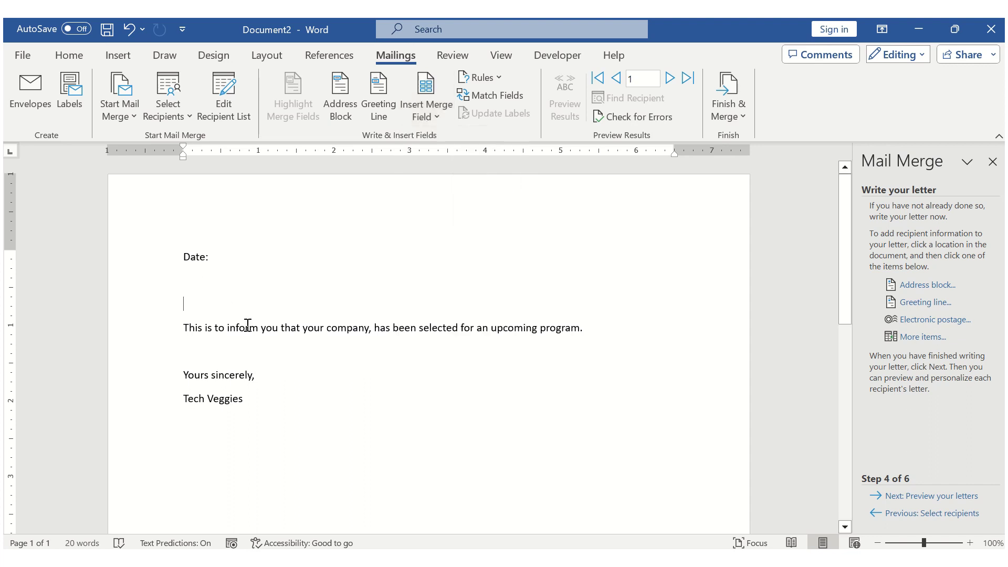
pyautogui.write('Dear')
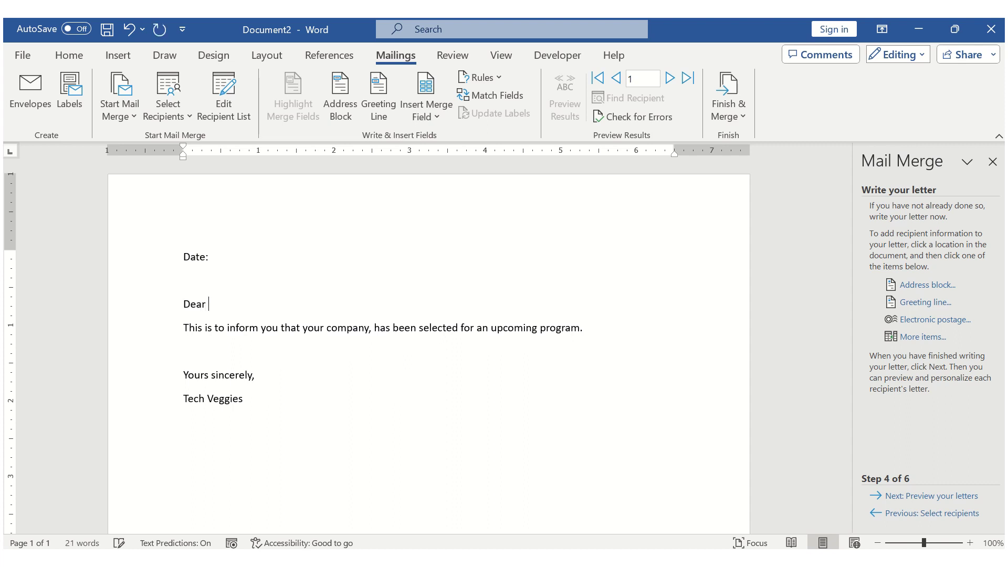
pyautogui.click(434, 112)
pyautogui.click(458, 143)
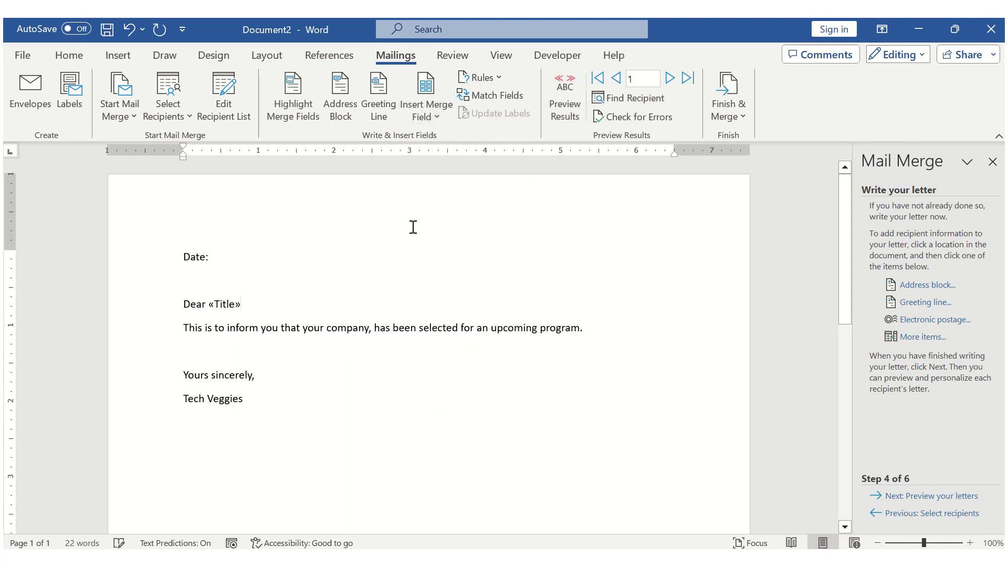
pyautogui.click(437, 119)
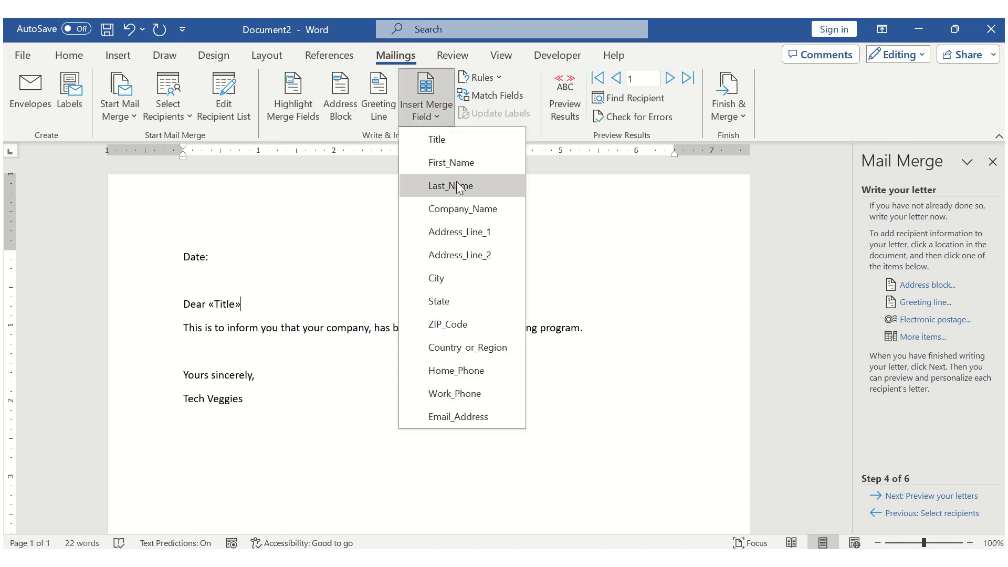
pyautogui.click(462, 189)
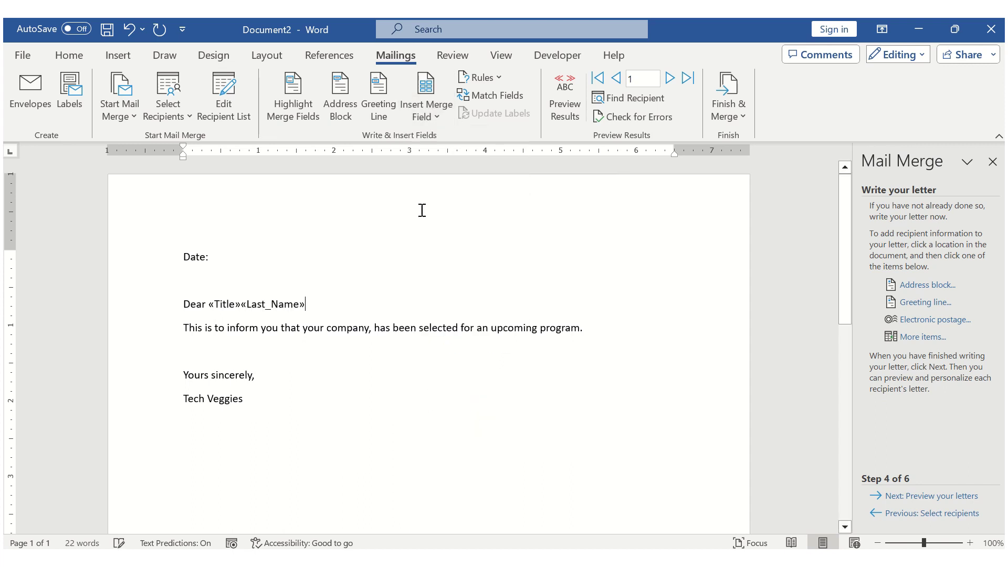
pyautogui.click(242, 304)
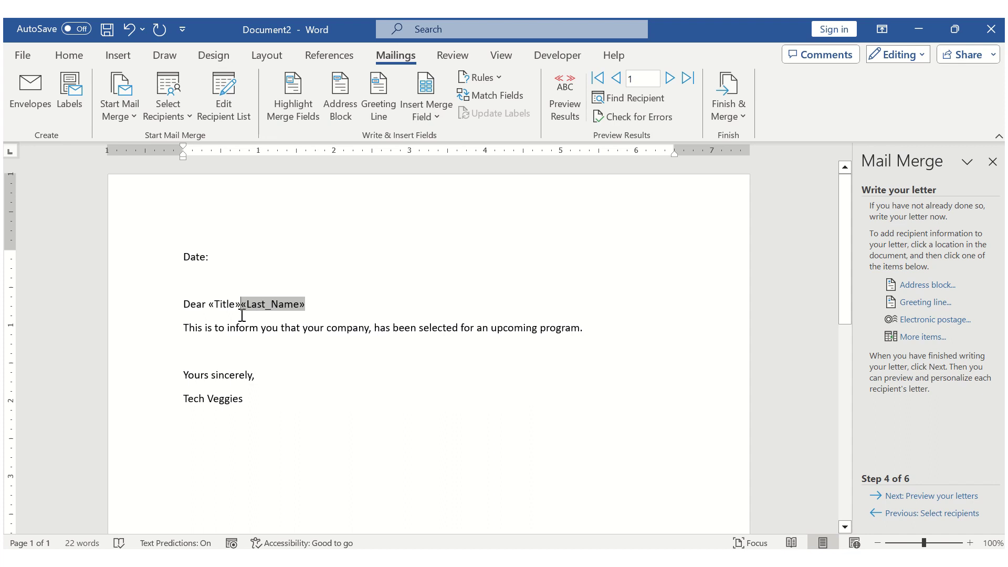
# Insert the Company_Name merge field after "your company," in the body sentence
pyautogui.click(297, 322)
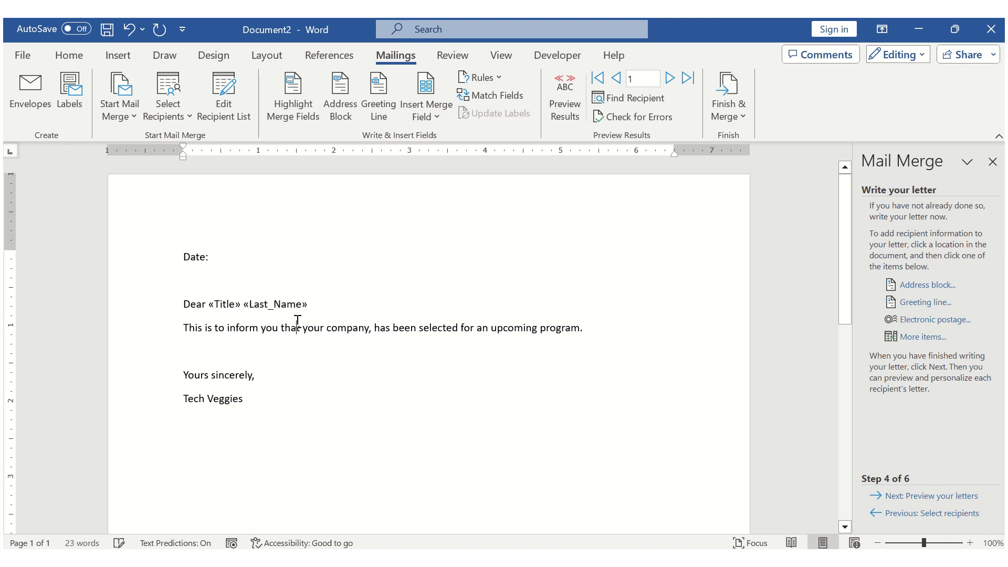
pyautogui.click(426, 105)
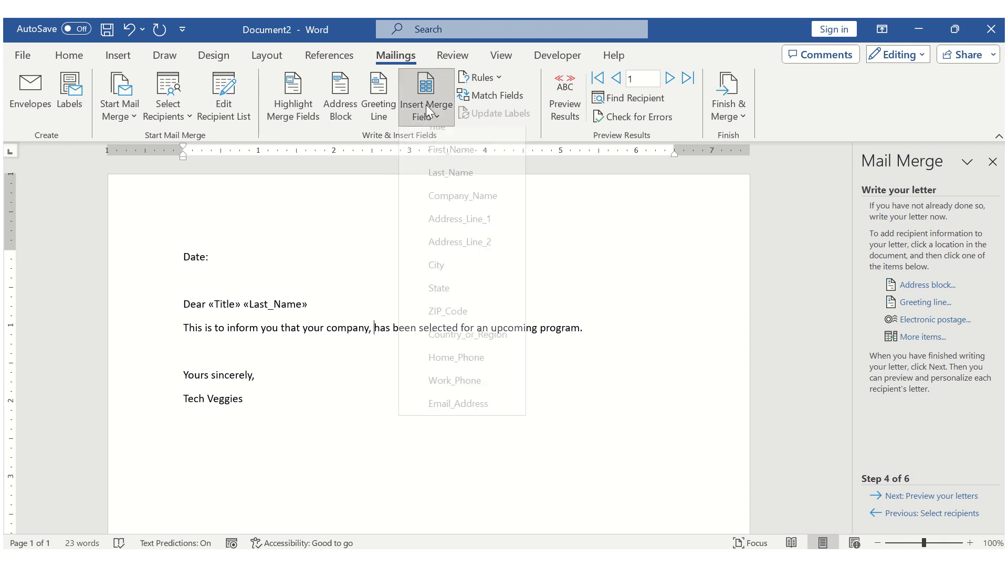
pyautogui.click(480, 209)
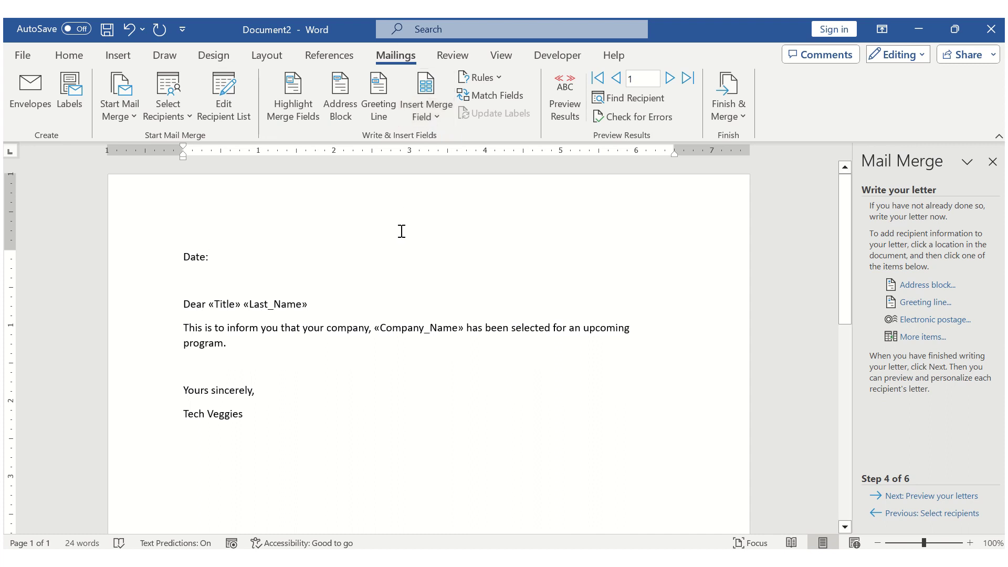
# Add a line below "Date:" with space-separated Title, First_Name and Last_Name merge fields
pyautogui.press('Return')
pyautogui.click(436, 107)
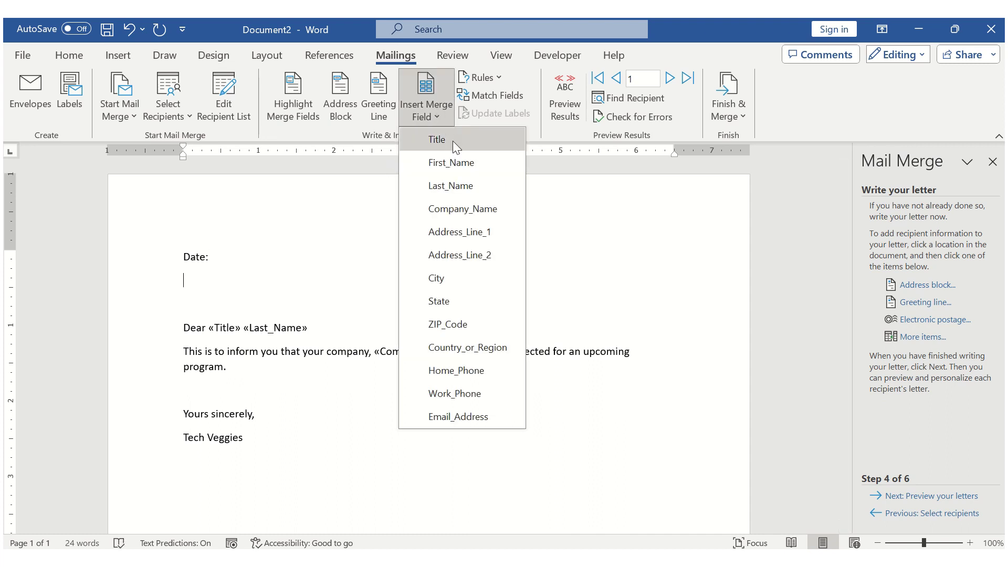
pyautogui.click(484, 141)
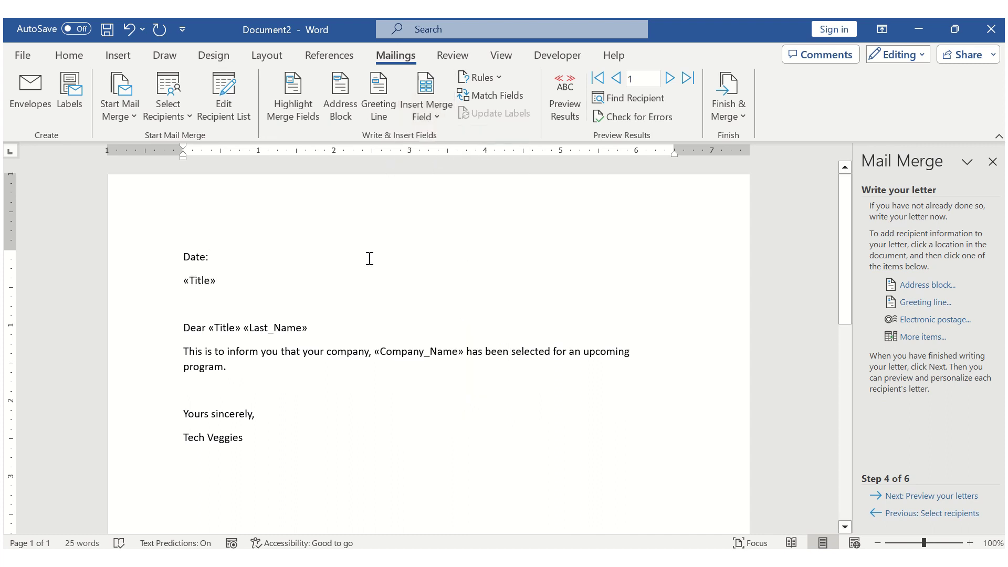
pyautogui.click(430, 119)
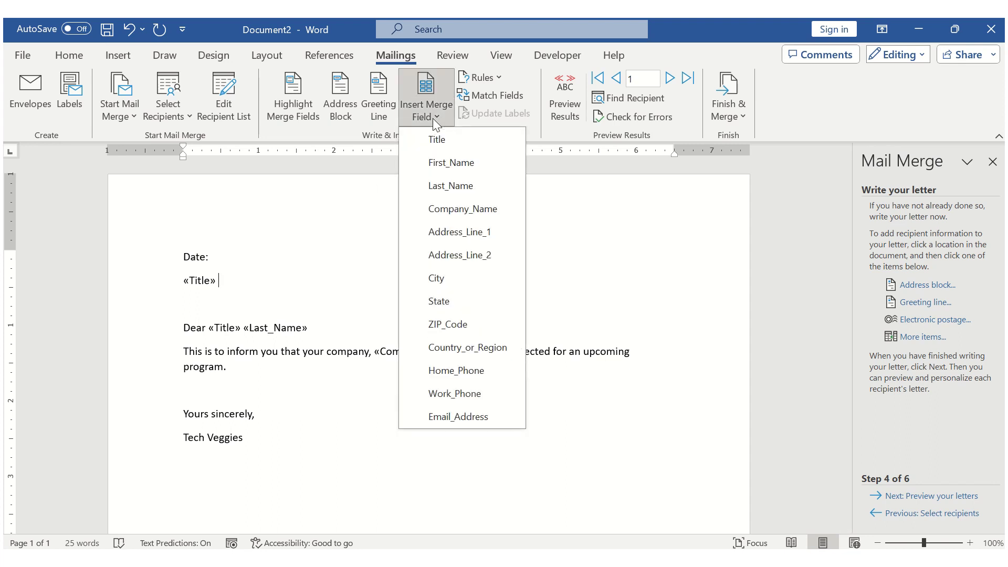
pyautogui.click(462, 164)
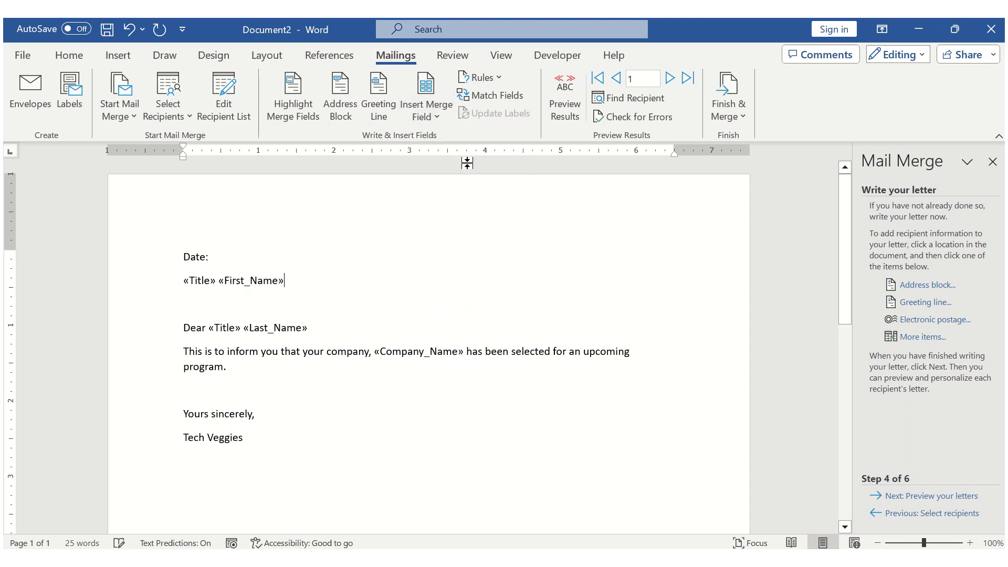
pyautogui.click(433, 114)
pyautogui.click(467, 182)
# Insert the Company_Name merge field on a new line under the recipient name fields and add a blank line after "Date:"
pyautogui.press('Return')
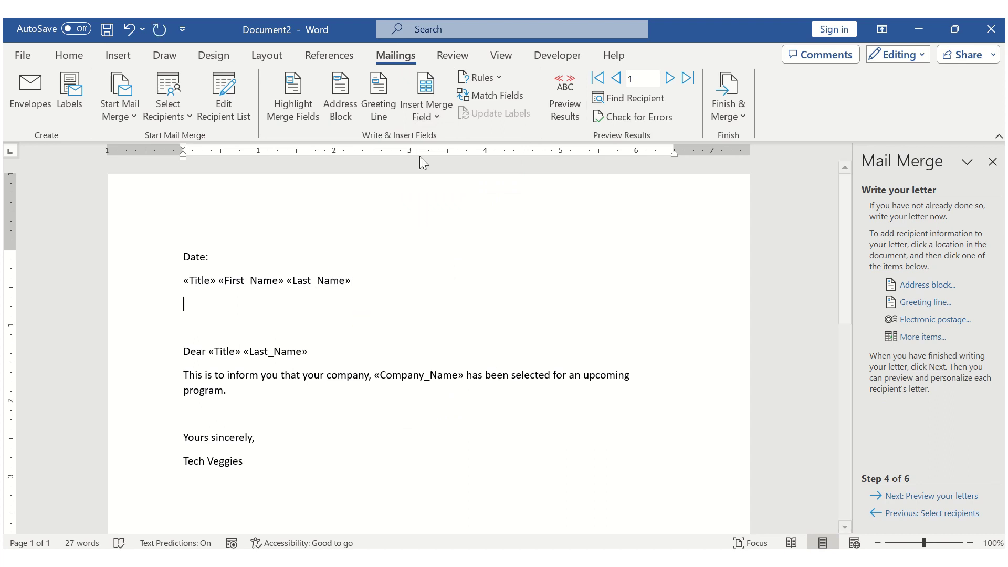
pyautogui.click(431, 116)
pyautogui.click(468, 206)
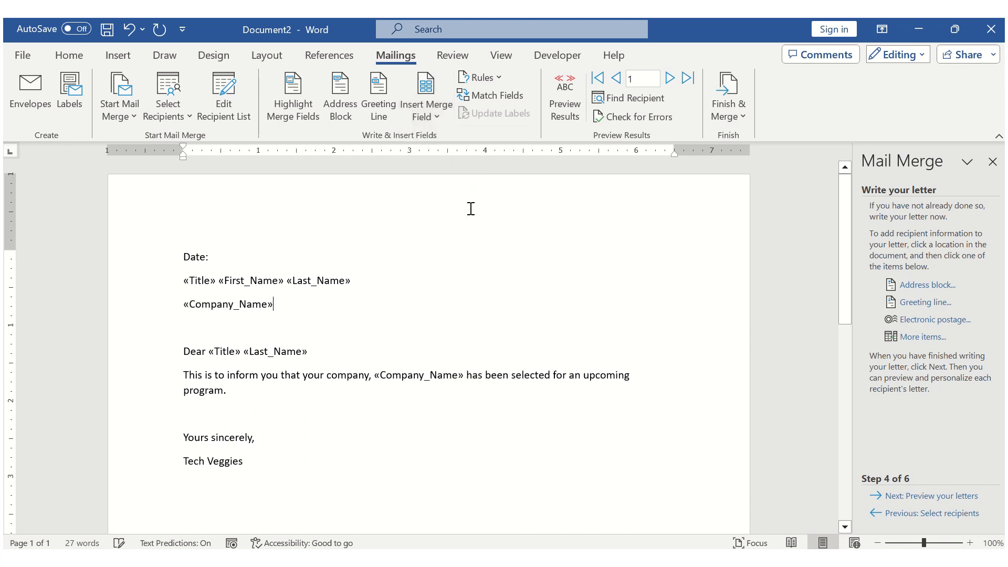
pyautogui.click(330, 375)
pyautogui.press('Return')
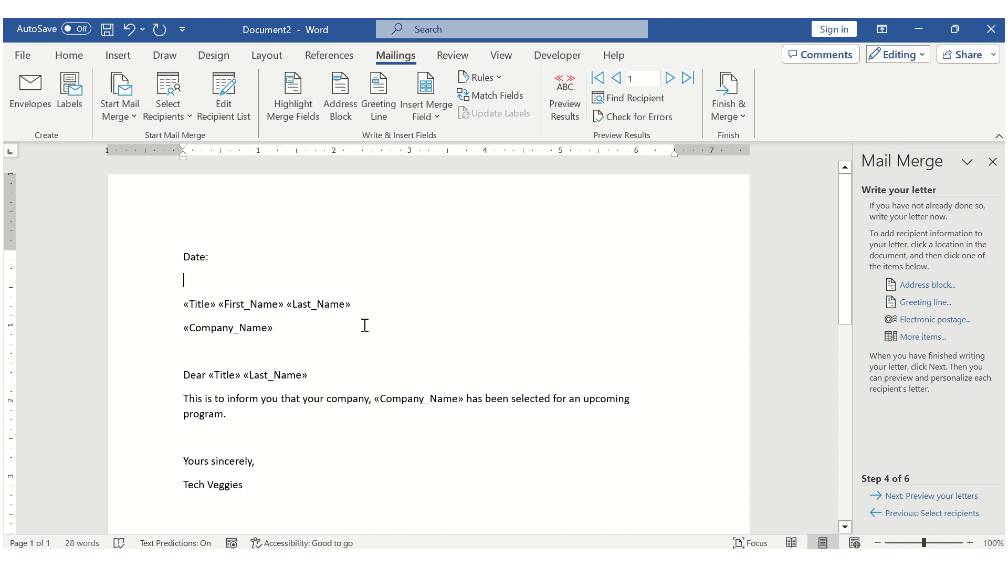
pyautogui.moveTo(187, 308); pyautogui.dragTo(312, 315)
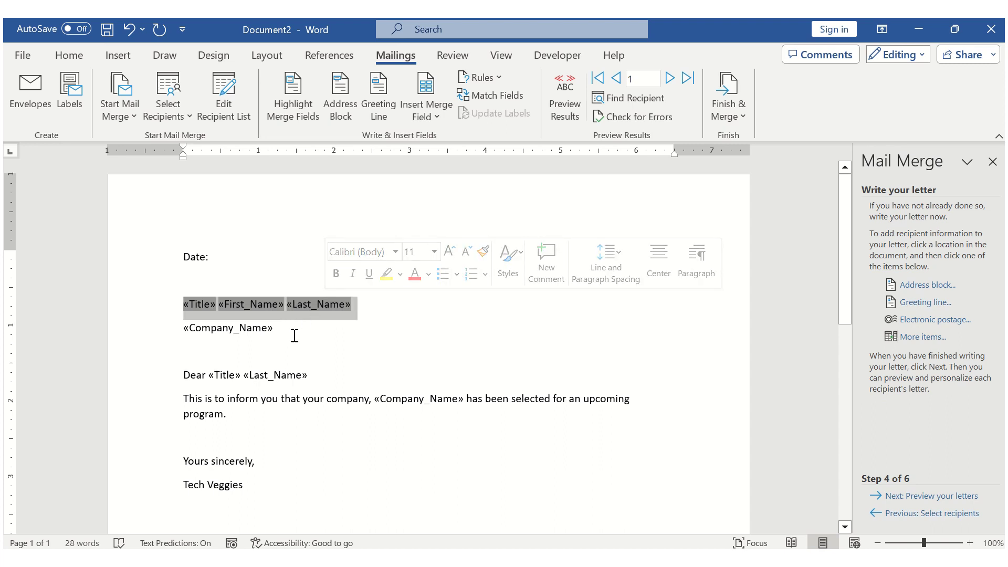
pyautogui.click(301, 374)
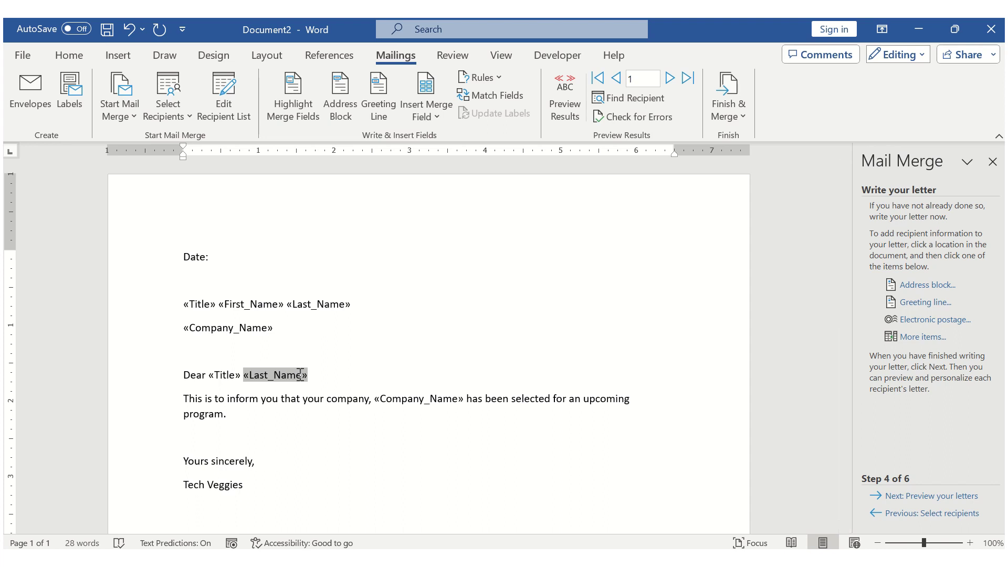
pyautogui.click(330, 414)
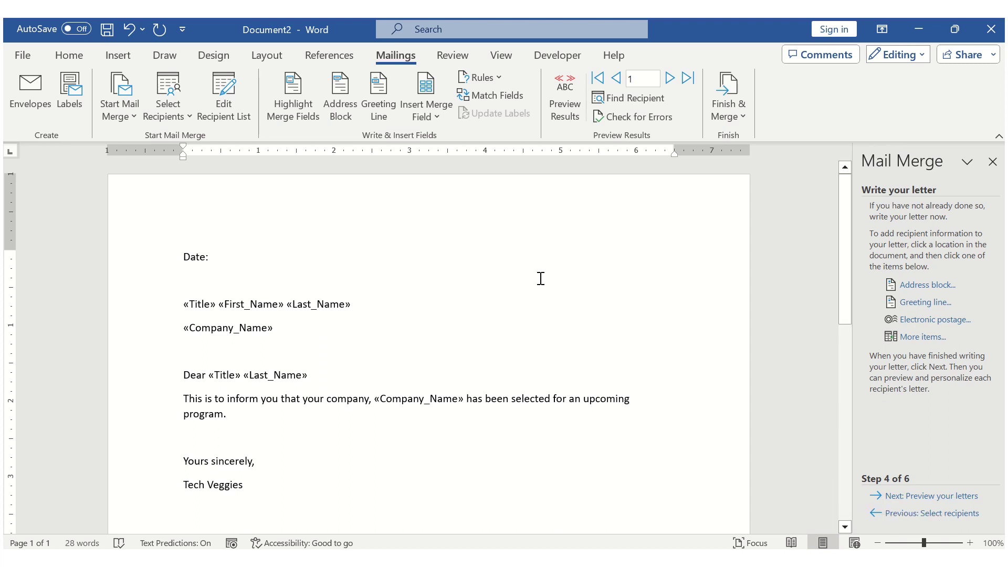
# Save the letter as a Word document named "Mail Merge Template" in the Documents folder
pyautogui.click(106, 30)
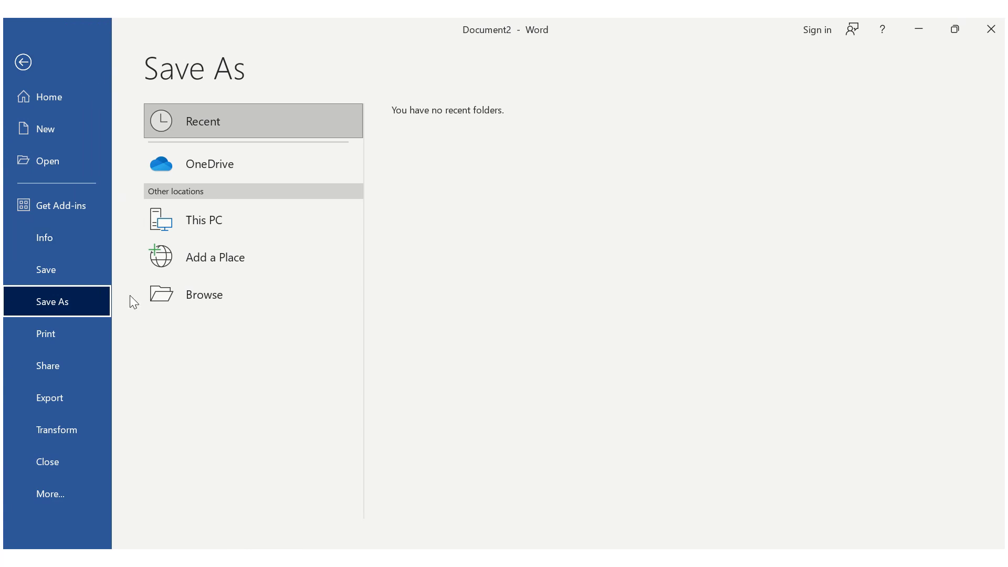
pyautogui.click(194, 293)
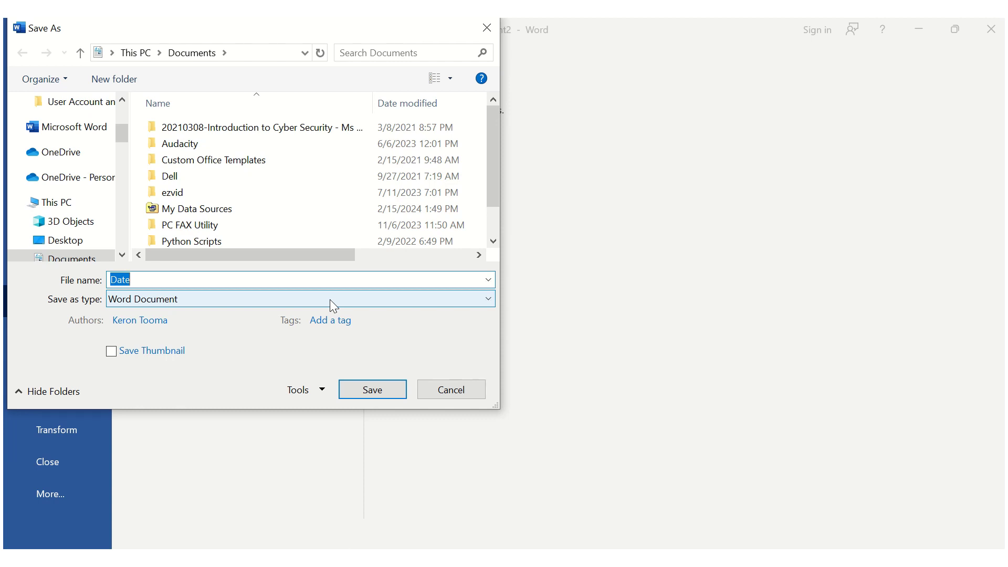
pyautogui.write('M')
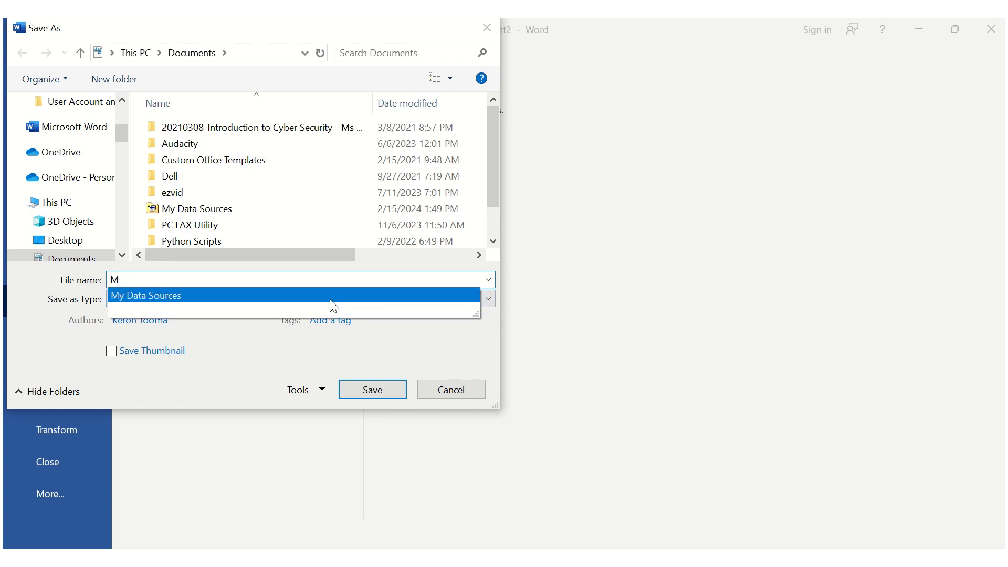
pyautogui.press('BackSpace')
pyautogui.write('Mail Merge TEmpl')
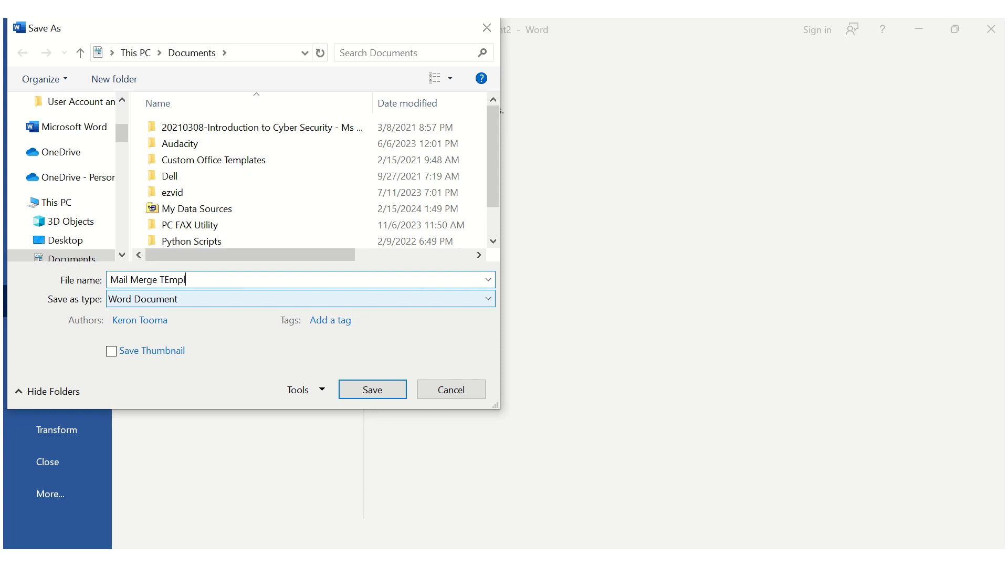
pyautogui.press('BackSpace')
pyautogui.press('BackSpace')
pyautogui.write('e')
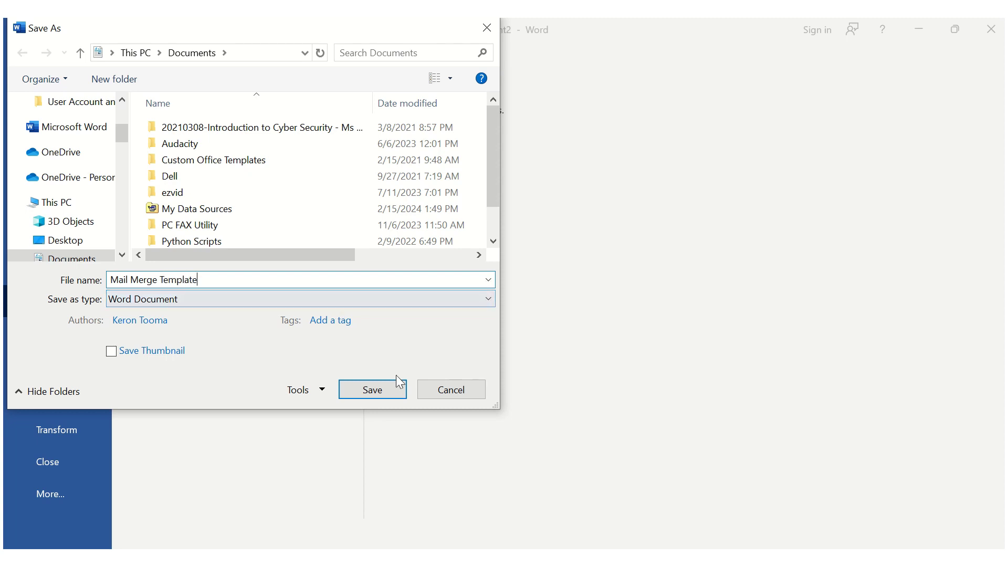
pyautogui.click(374, 392)
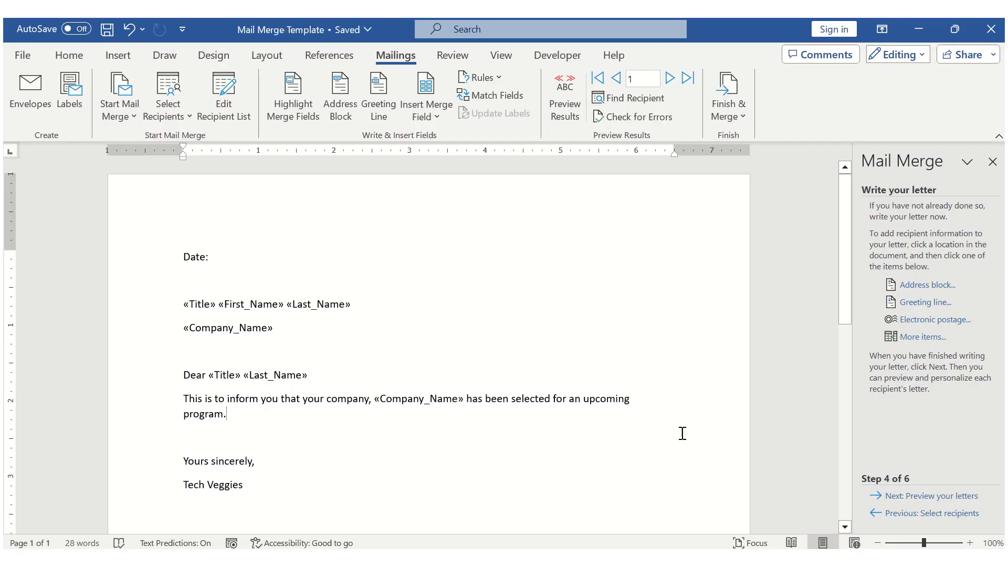
# Preview the merged letter and check the first recipient's title, name and company in the address lines, greeting and body
pyautogui.click(949, 496)
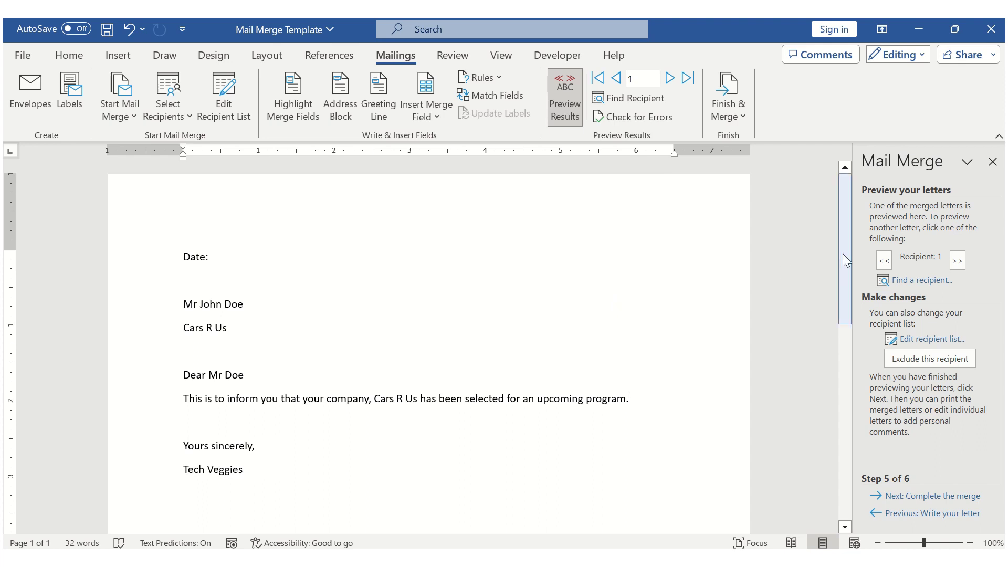
pyautogui.moveTo(843, 253)
pyautogui.mouseDown()
pyautogui.moveTo(852, 340)
pyautogui.moveTo(841, 424)
pyautogui.moveTo(851, 271)
pyautogui.mouseUp()
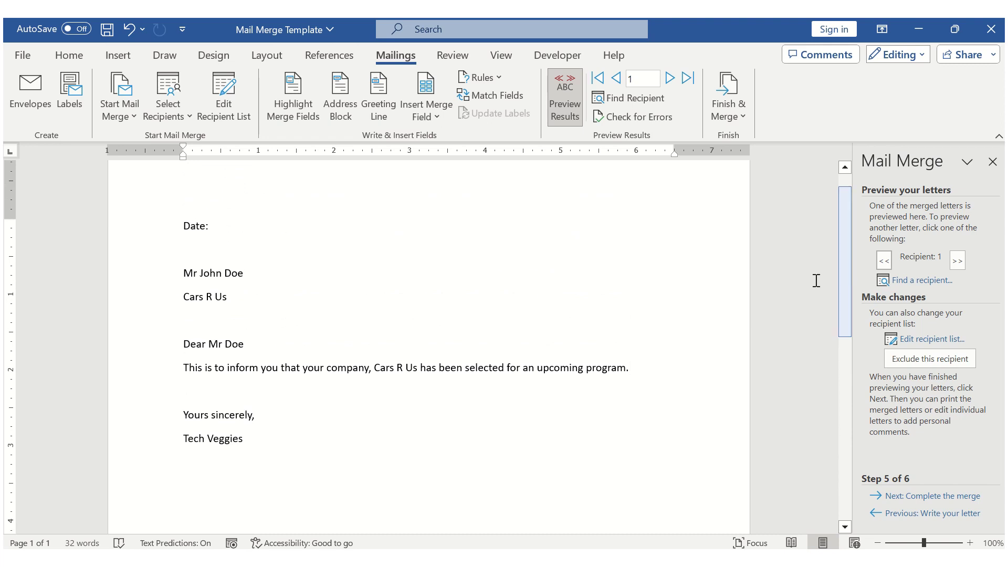
pyautogui.moveTo(184, 273); pyautogui.dragTo(247, 278)
pyautogui.click(228, 297)
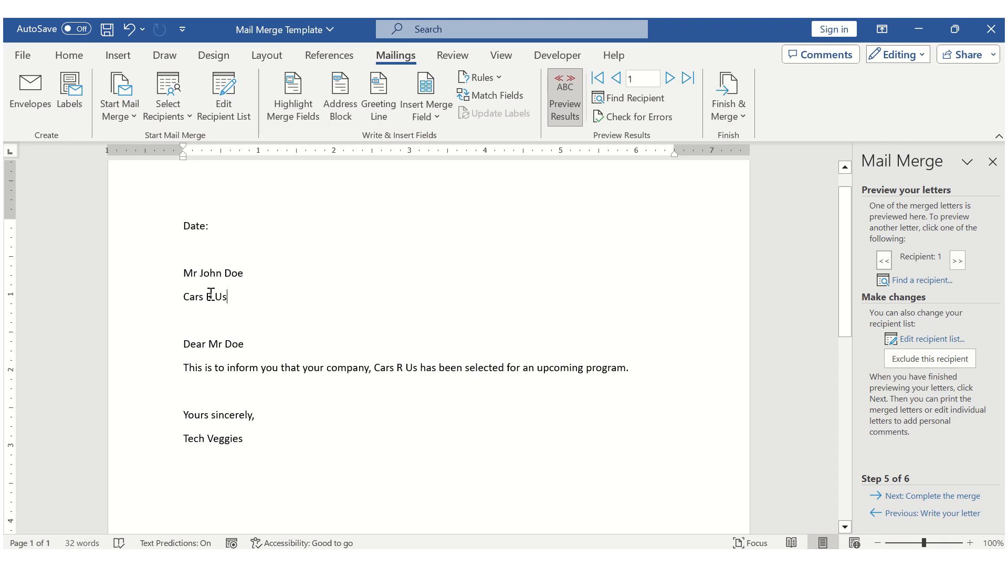
pyautogui.doubleClick(185, 275)
pyautogui.moveTo(200, 275); pyautogui.dragTo(229, 300)
pyautogui.doubleClick(227, 274)
pyautogui.moveTo(208, 345); pyautogui.dragTo(232, 344)
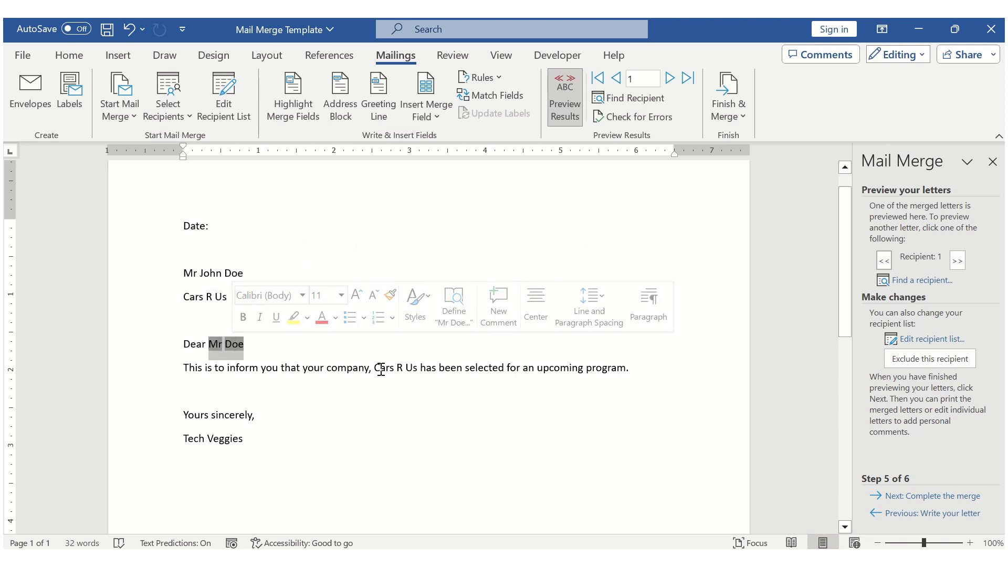
pyautogui.moveTo(375, 367); pyautogui.dragTo(413, 368)
pyautogui.click(552, 415)
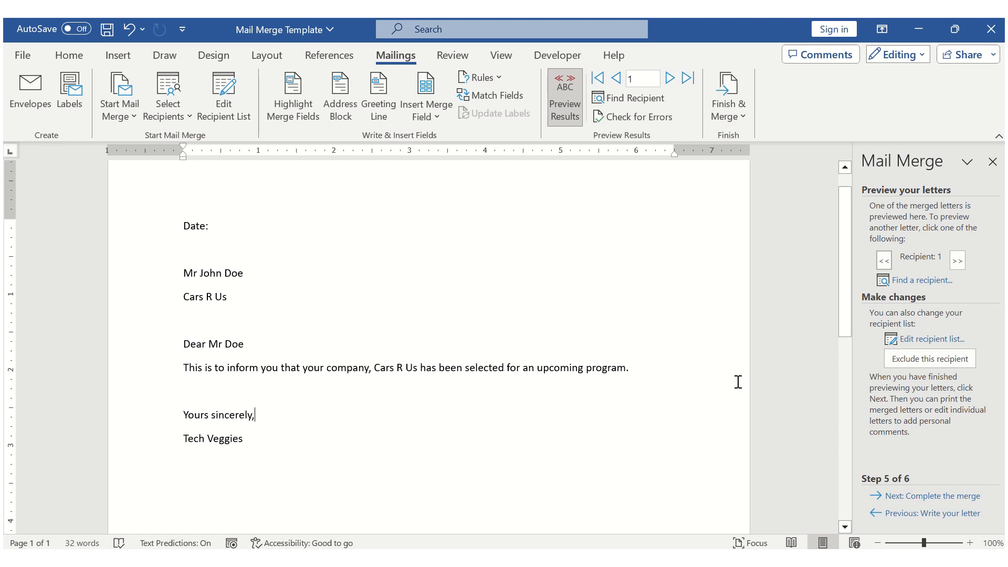
# Proceed to completing the merge and merge all records into a new document of individual letters
pyautogui.click(938, 496)
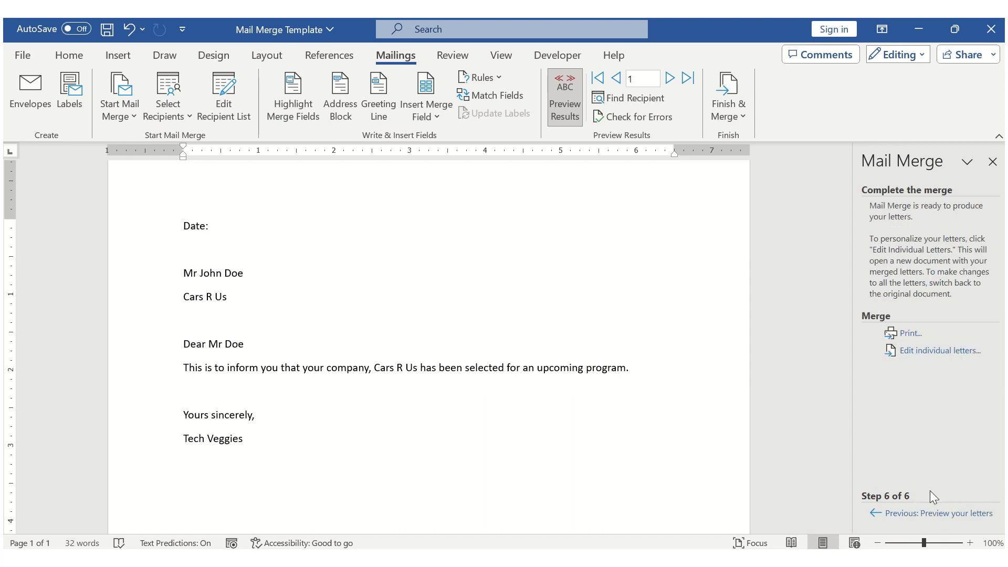
pyautogui.moveTo(843, 314); pyautogui.dragTo(827, 288)
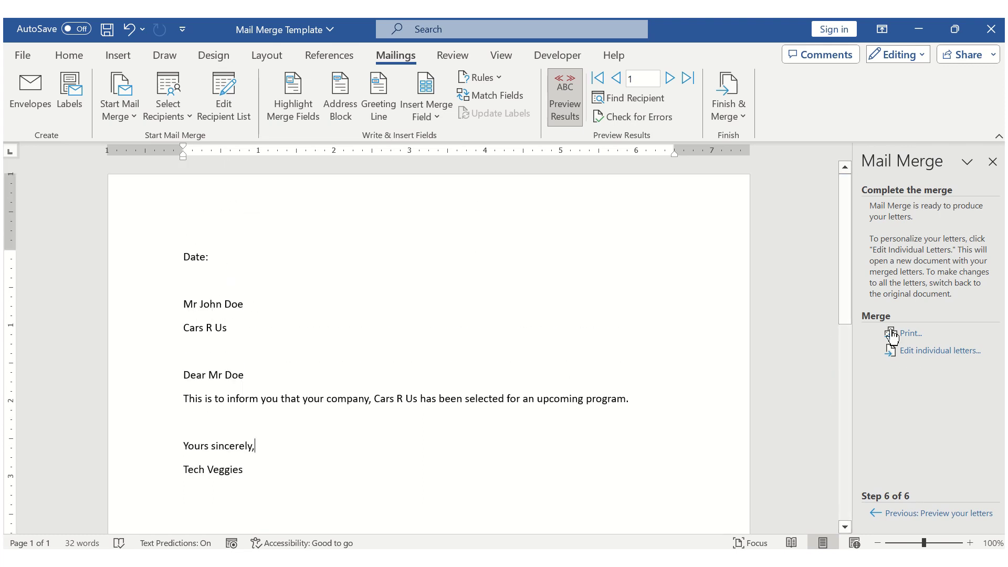
pyautogui.click(924, 351)
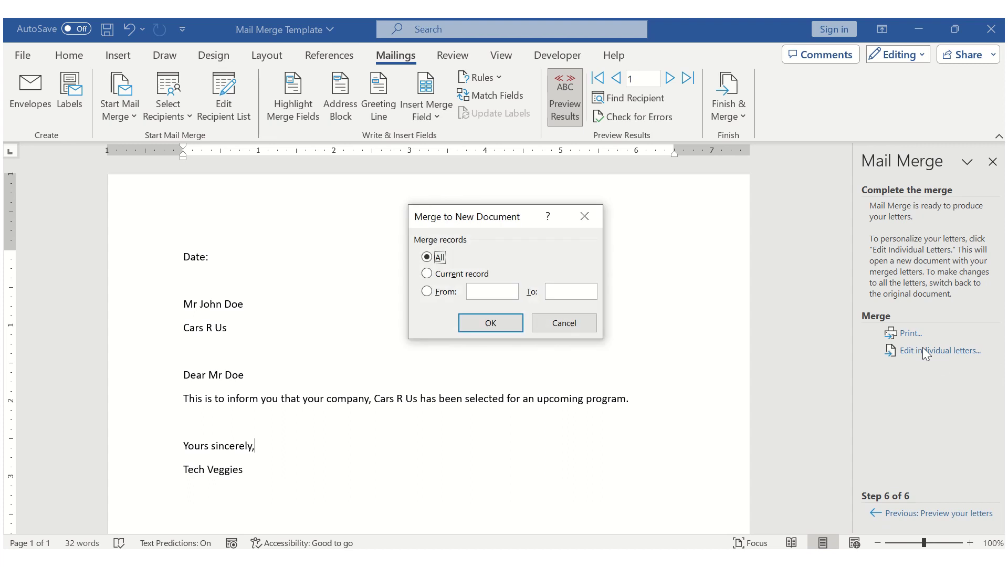
pyautogui.click(510, 324)
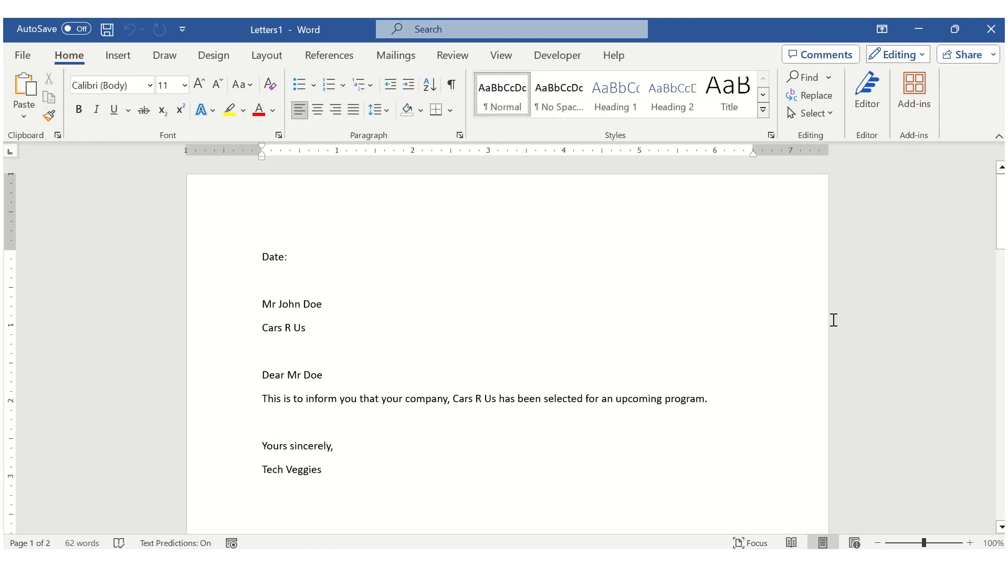
# Save the merged letters as a Word document named "All Letters" in the Documents folder
pyautogui.moveTo(1002, 229); pyautogui.dragTo(1002, 209)
pyautogui.moveTo(1002, 265); pyautogui.dragTo(1001, 206)
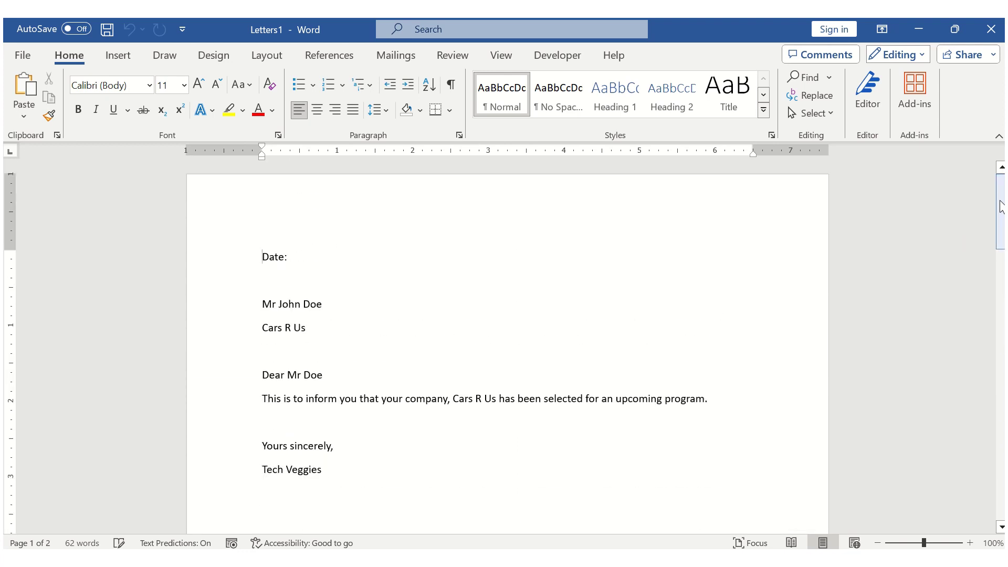
pyautogui.click(22, 55)
pyautogui.click(88, 302)
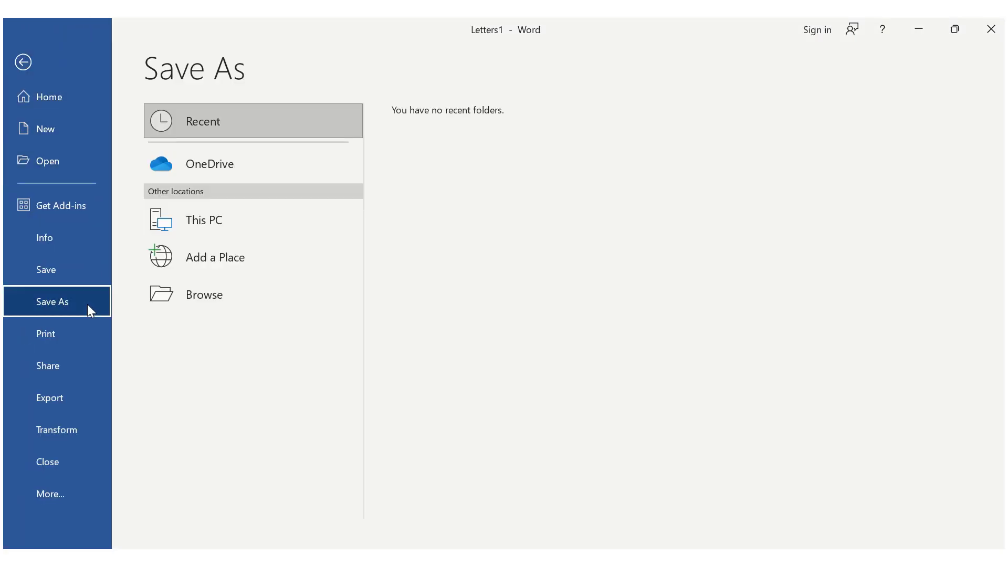
pyautogui.click(244, 304)
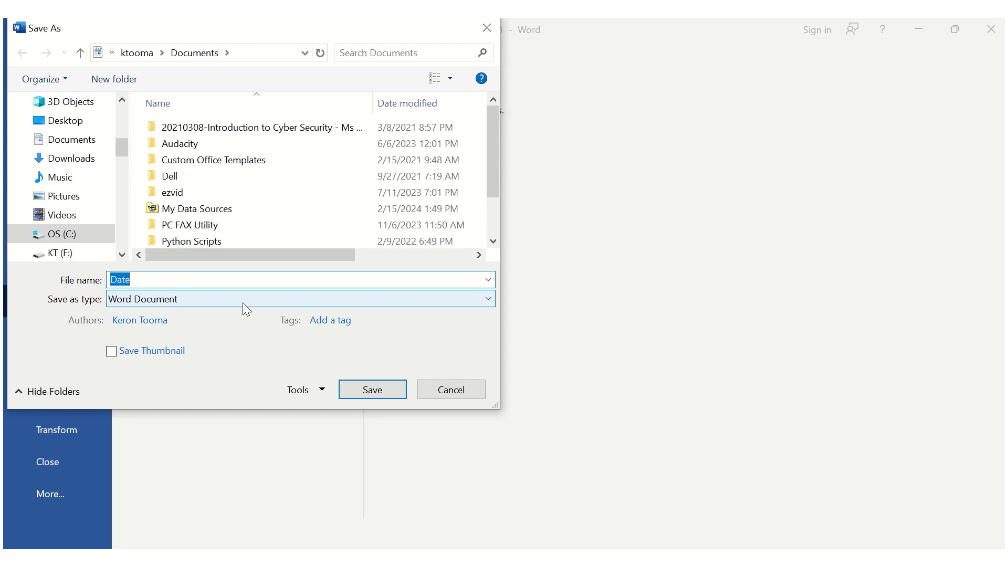
pyautogui.write('M')
pyautogui.press('BackSpace')
pyautogui.write('All Letters')
pyautogui.press('Return')
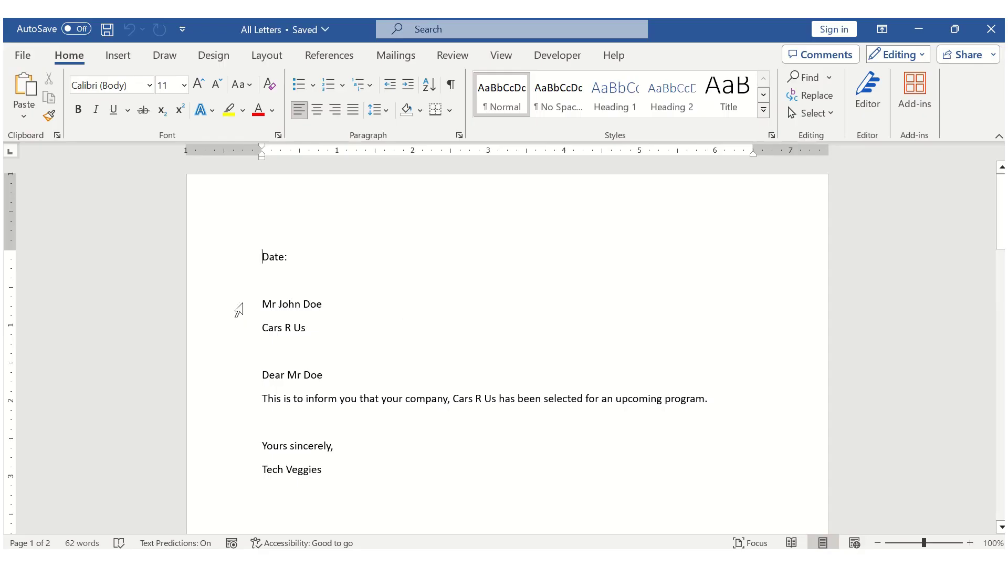
pyautogui.moveTo(1002, 222)
pyautogui.mouseDown()
pyautogui.moveTo(1001, 387)
pyautogui.moveTo(1001, 223)
pyautogui.mouseUp()
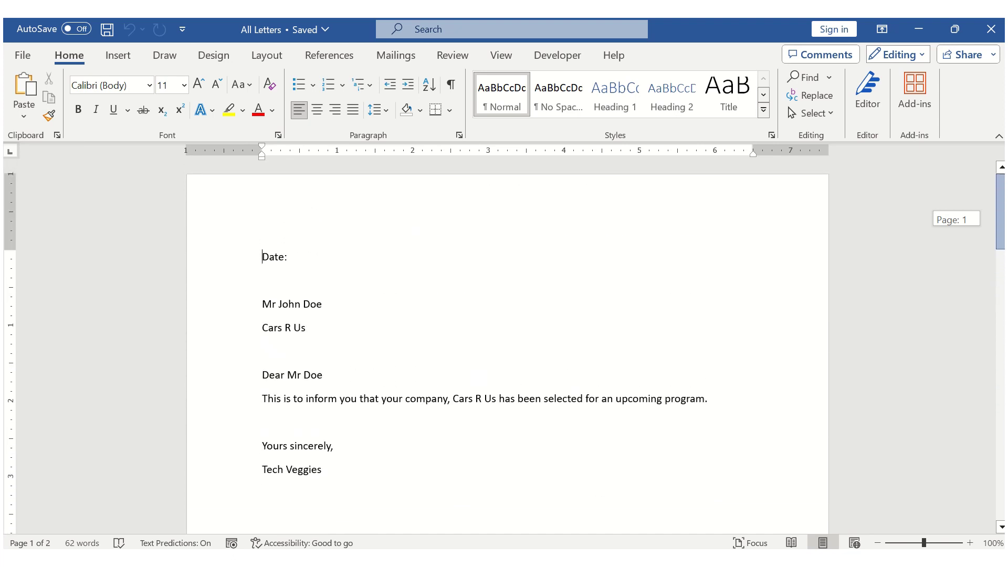